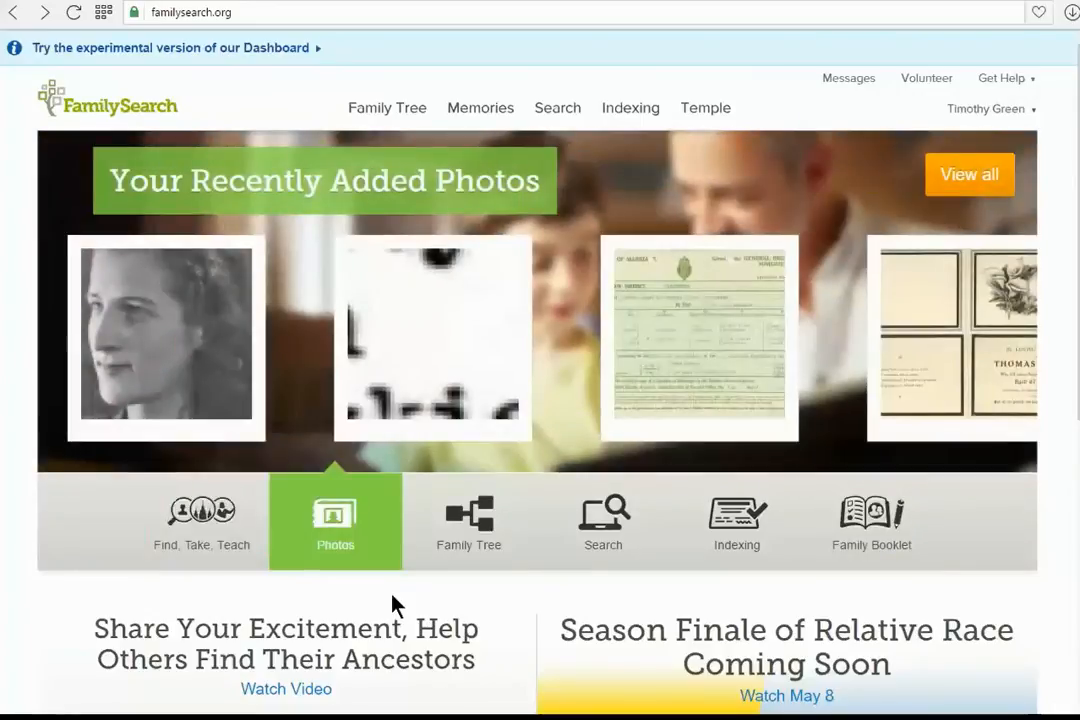
# Open Family Tree Find and search for the deceased ancestor by entering his first names and last name
pyautogui.moveTo(415, 120)
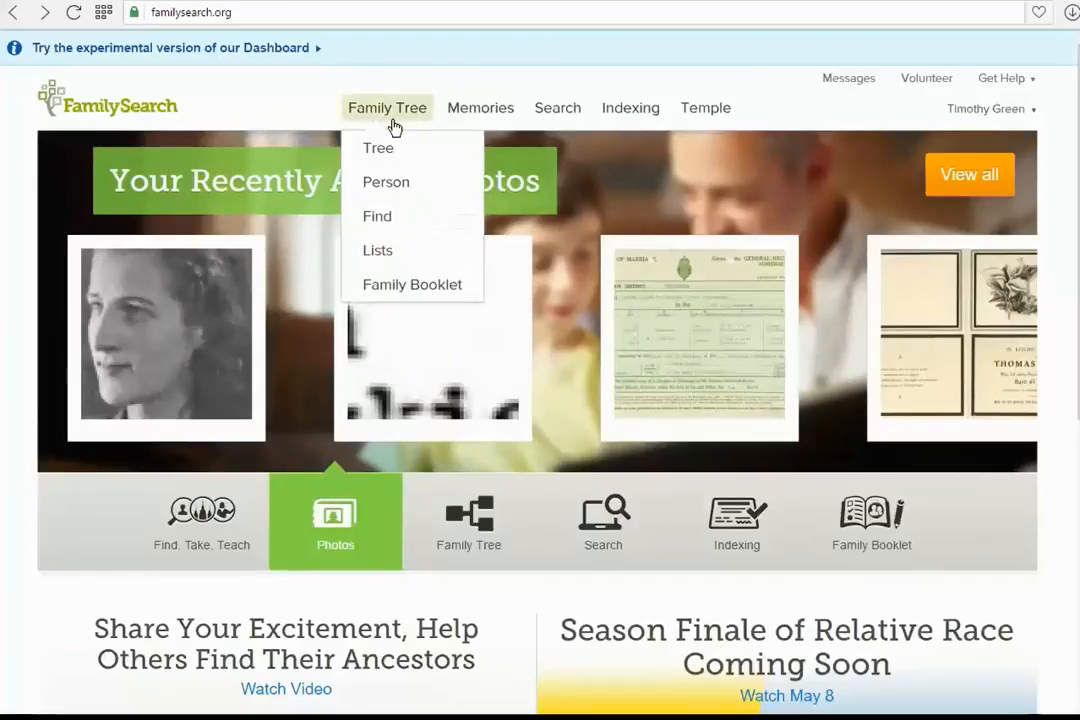
pyautogui.click(390, 220)
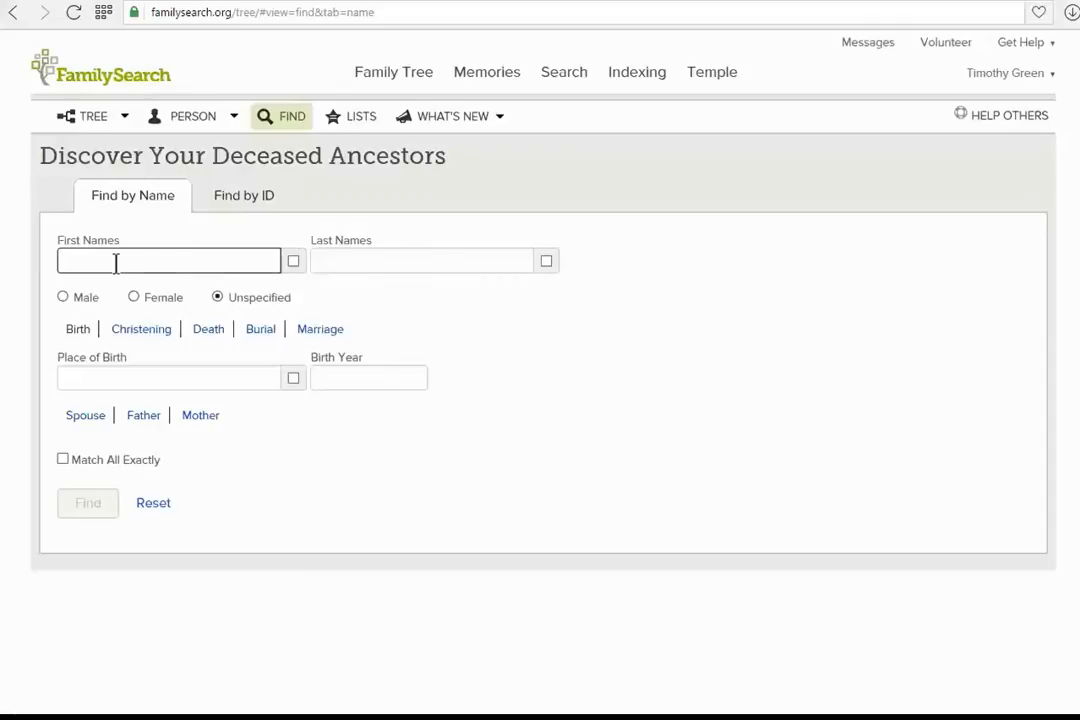
pyautogui.write('ja')
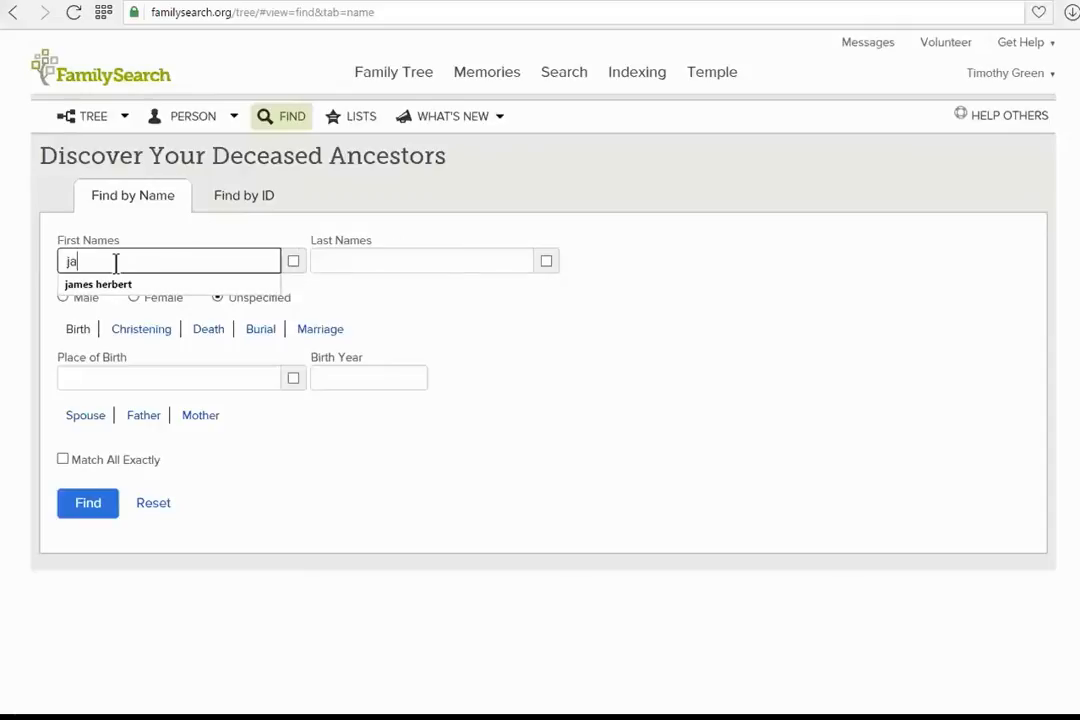
pyautogui.write('mes herbert')
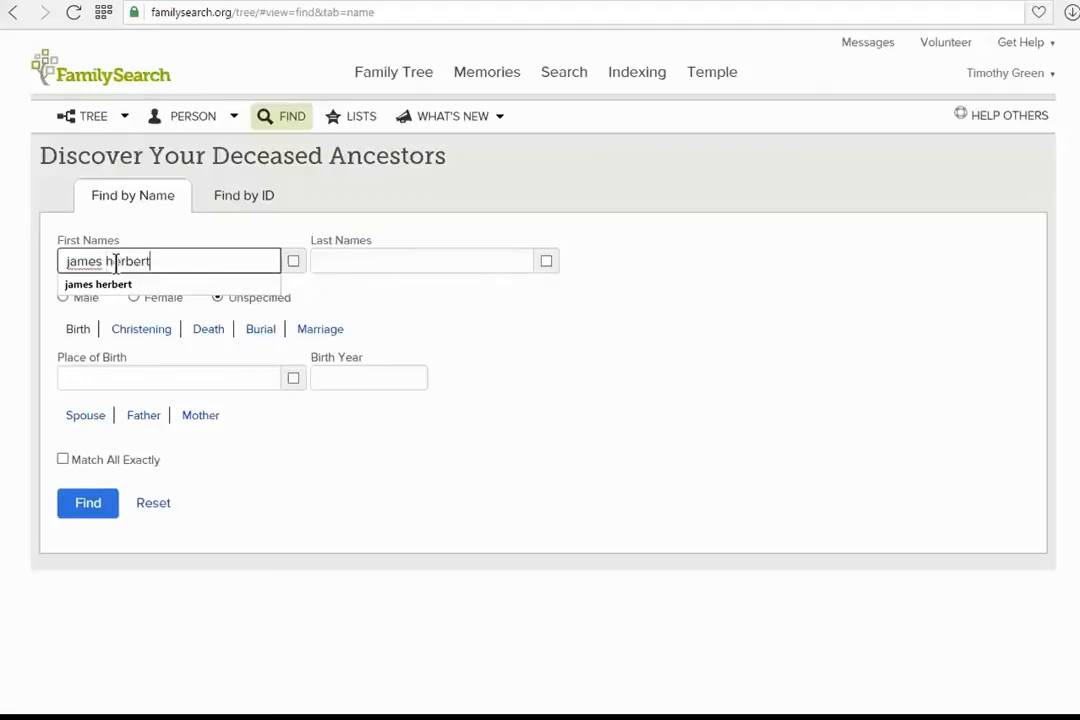
pyautogui.press('Tab')
pyautogui.press('Tab')
pyautogui.write('mdwinte')
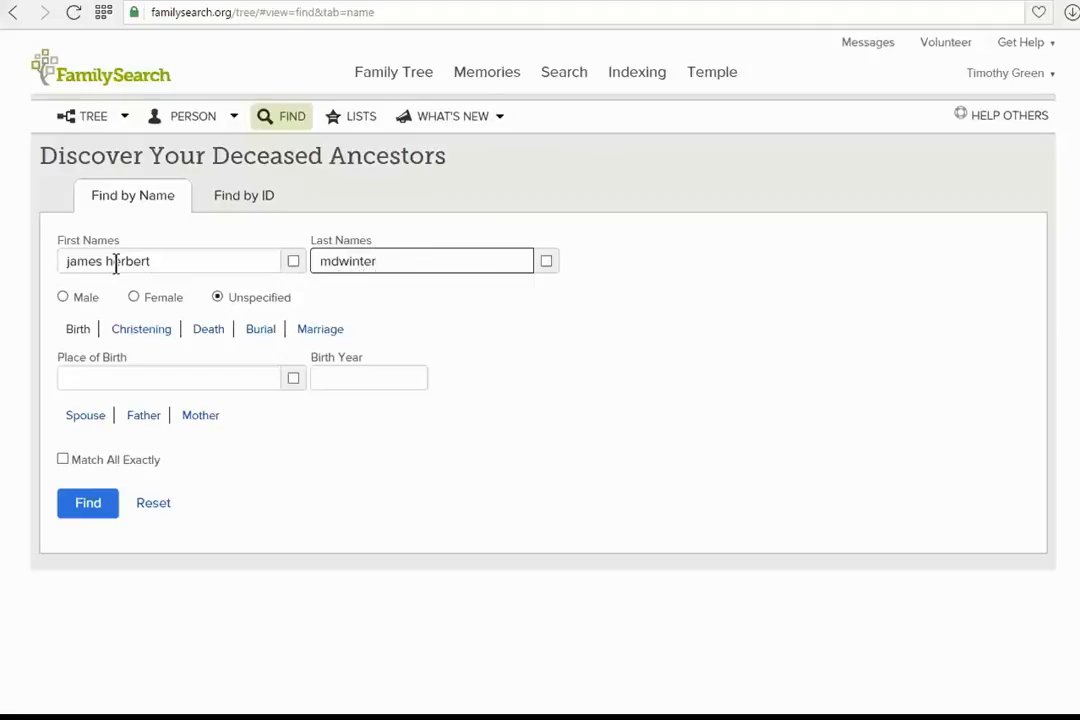
pyautogui.press('Left')
pyautogui.write('i')
pyautogui.press('Return')
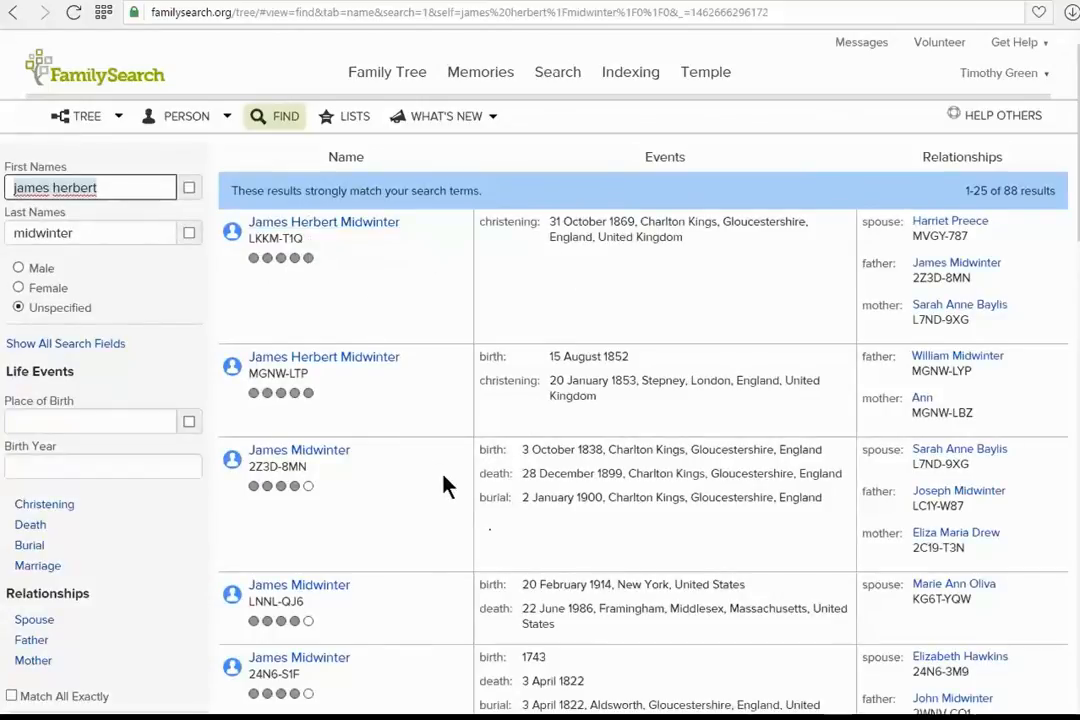
# Open the top matching ancestor's person page and start adding a child to him and his spouse
pyautogui.click(287, 230)
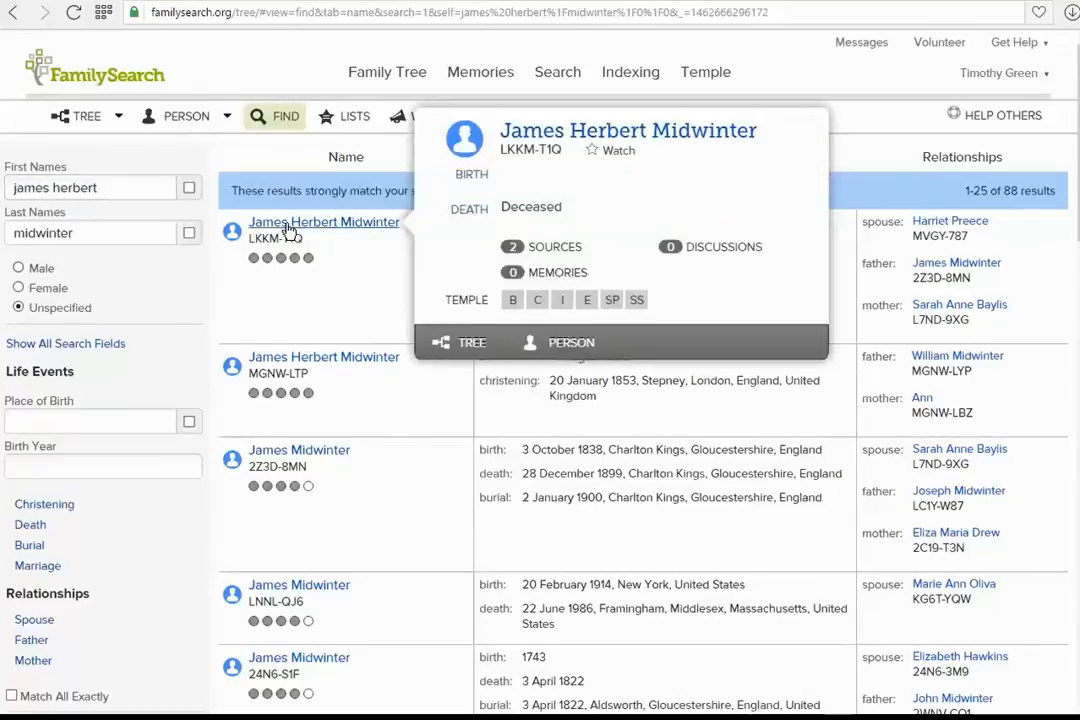
pyautogui.click(561, 345)
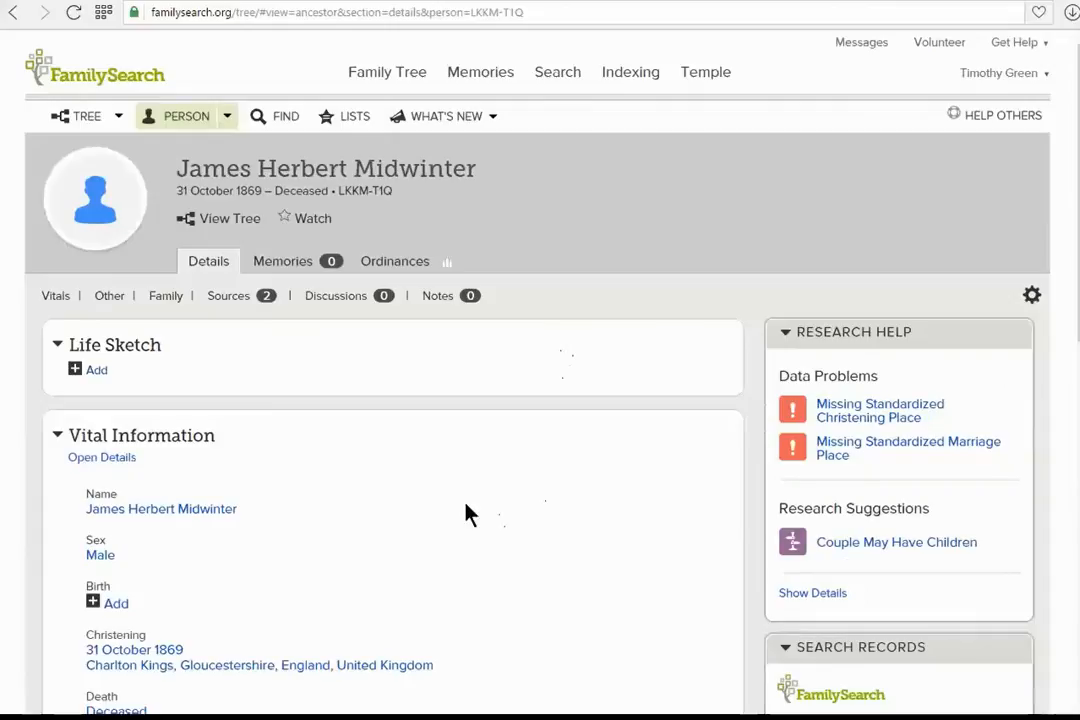
pyautogui.scroll(-4, 530, 482)
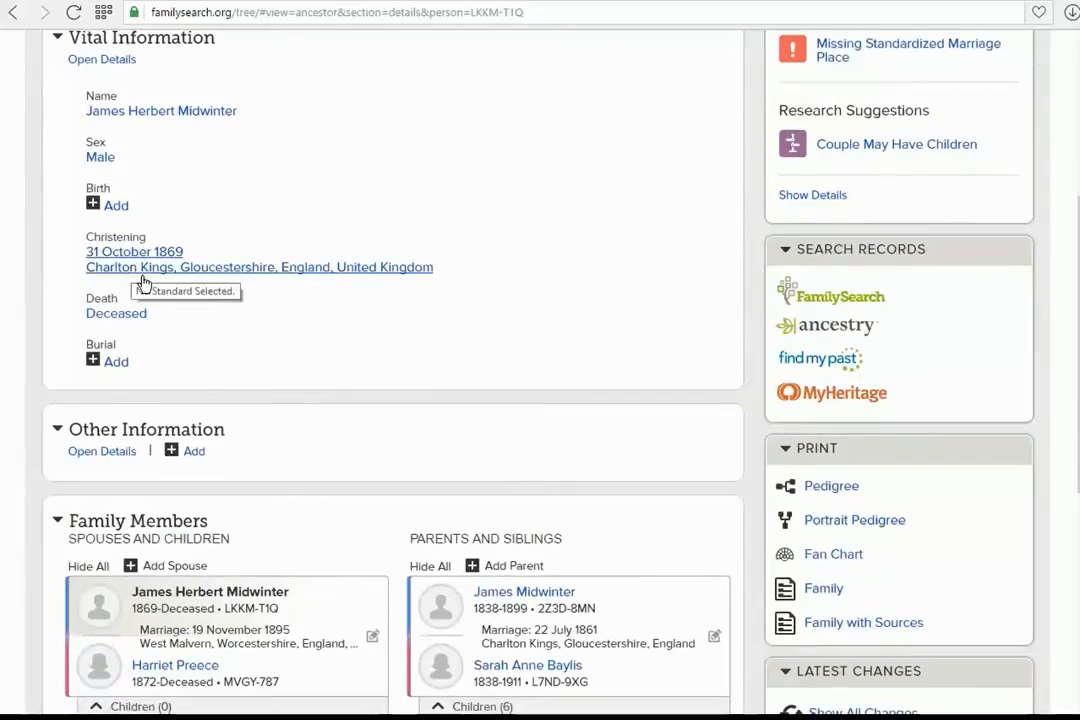
pyautogui.scroll(-2, 580, 322)
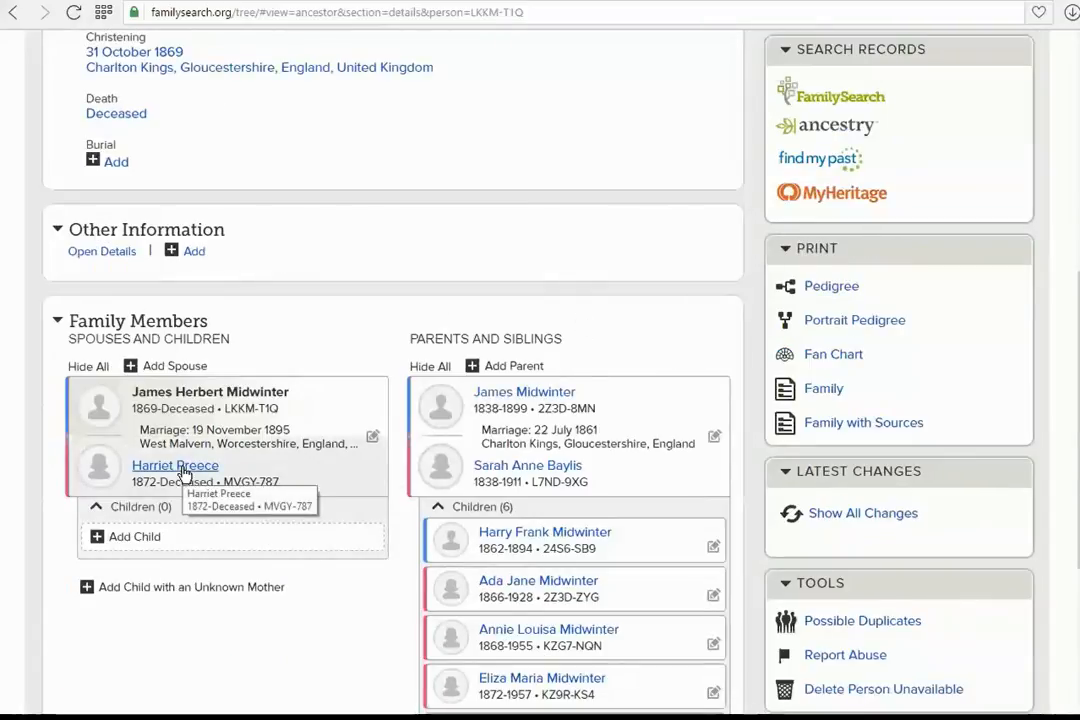
pyautogui.click(132, 544)
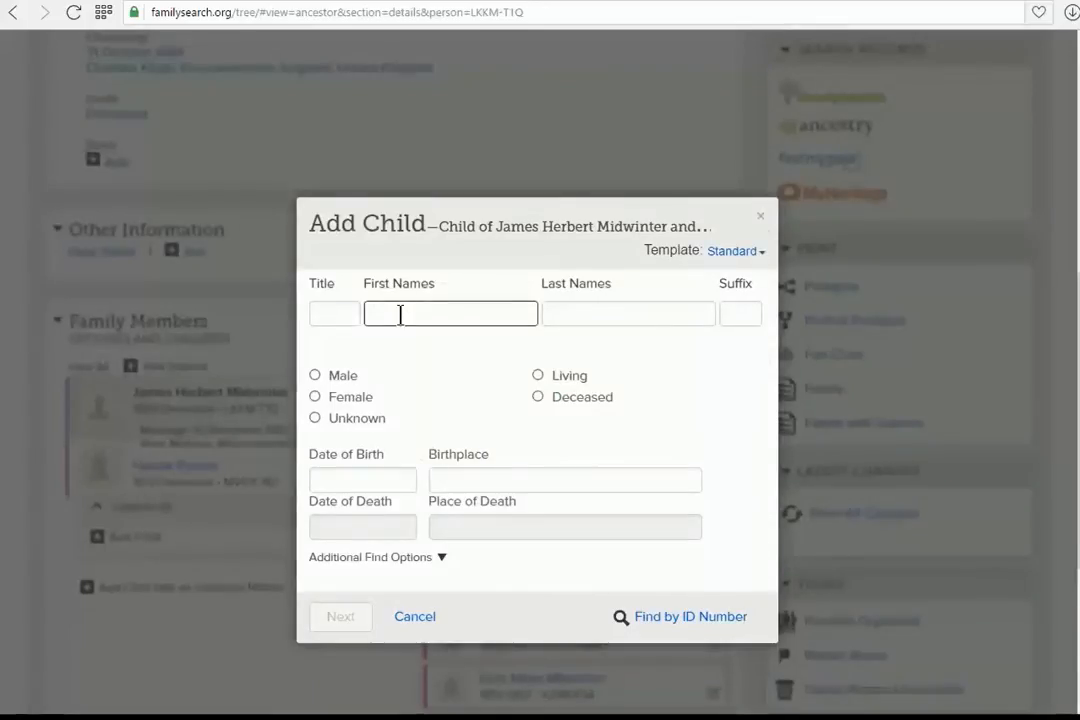
# Enter the child's first and last names and mark the child as male and deceased
pyautogui.write('Frank')
pyautogui.press('Tab')
pyautogui.write('Midwinter')
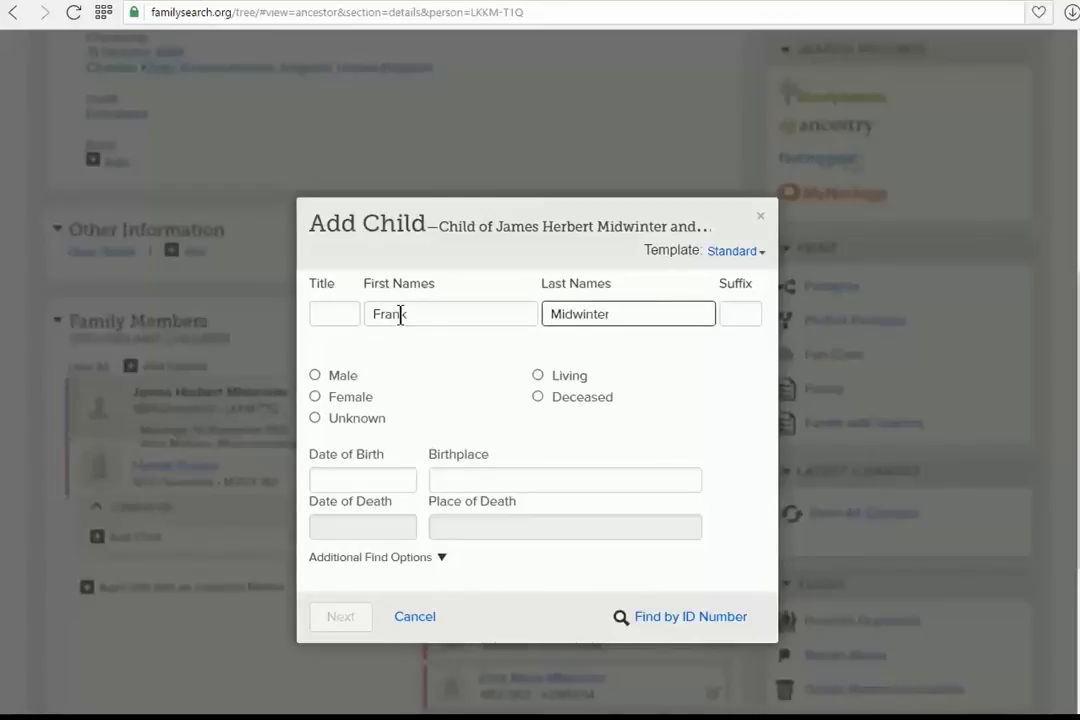
pyautogui.click(315, 376)
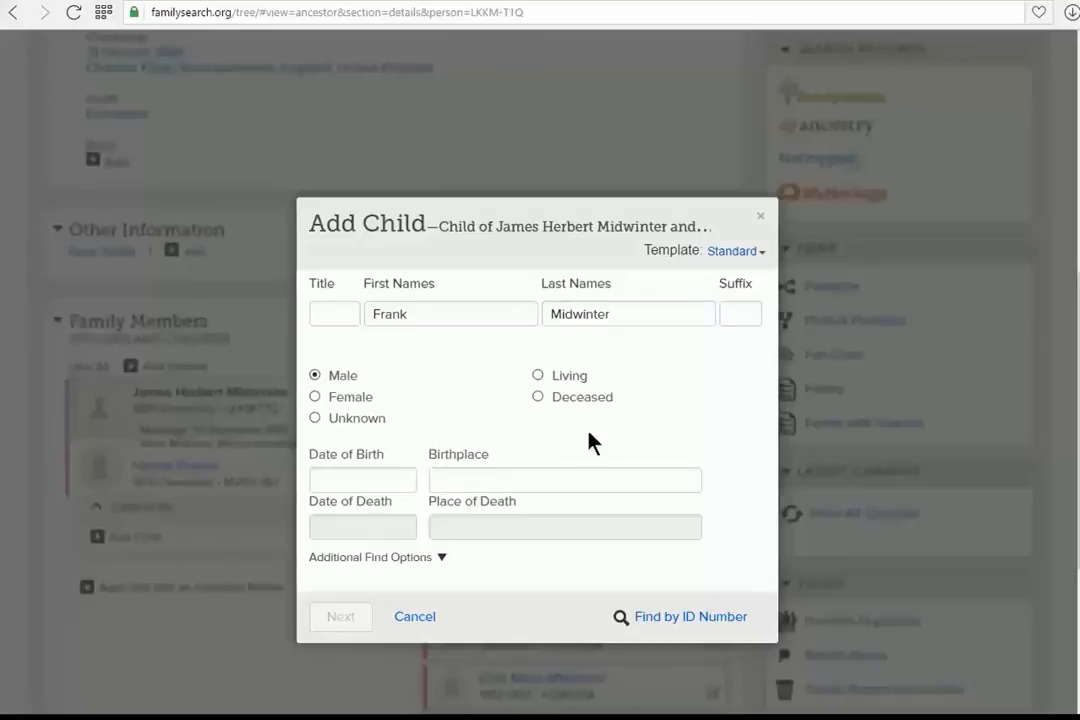
pyautogui.click(538, 398)
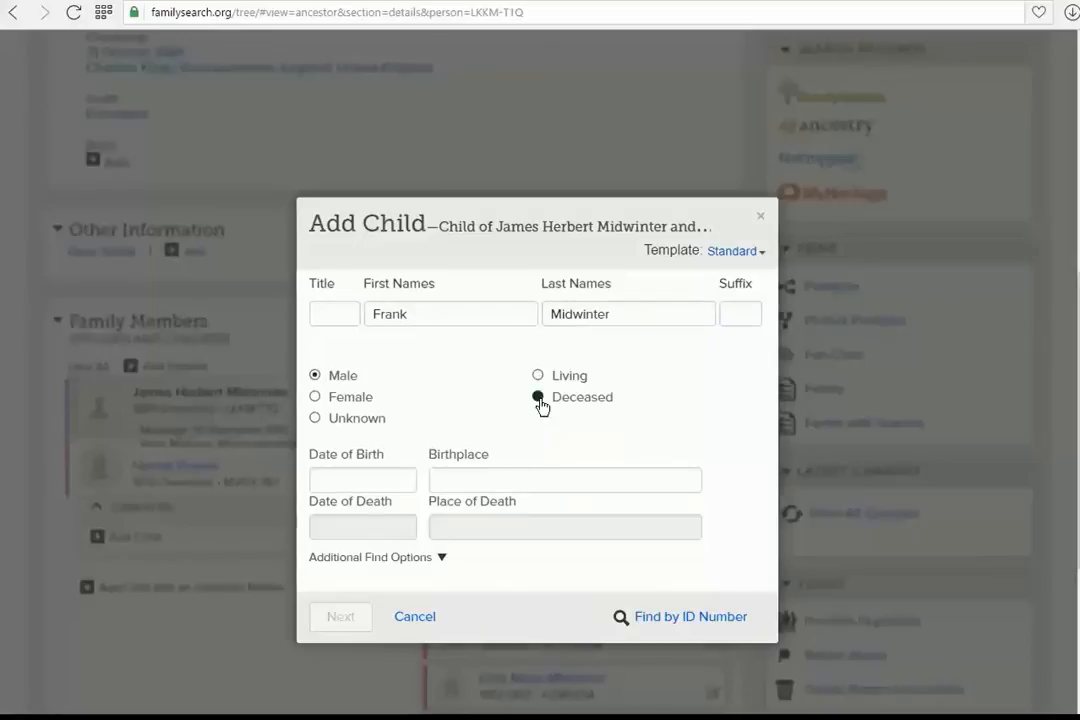
# Set the child's date of birth to Feb 1898 and birthplace to Cirencester, Gloucestershire, England
pyautogui.click(368, 481)
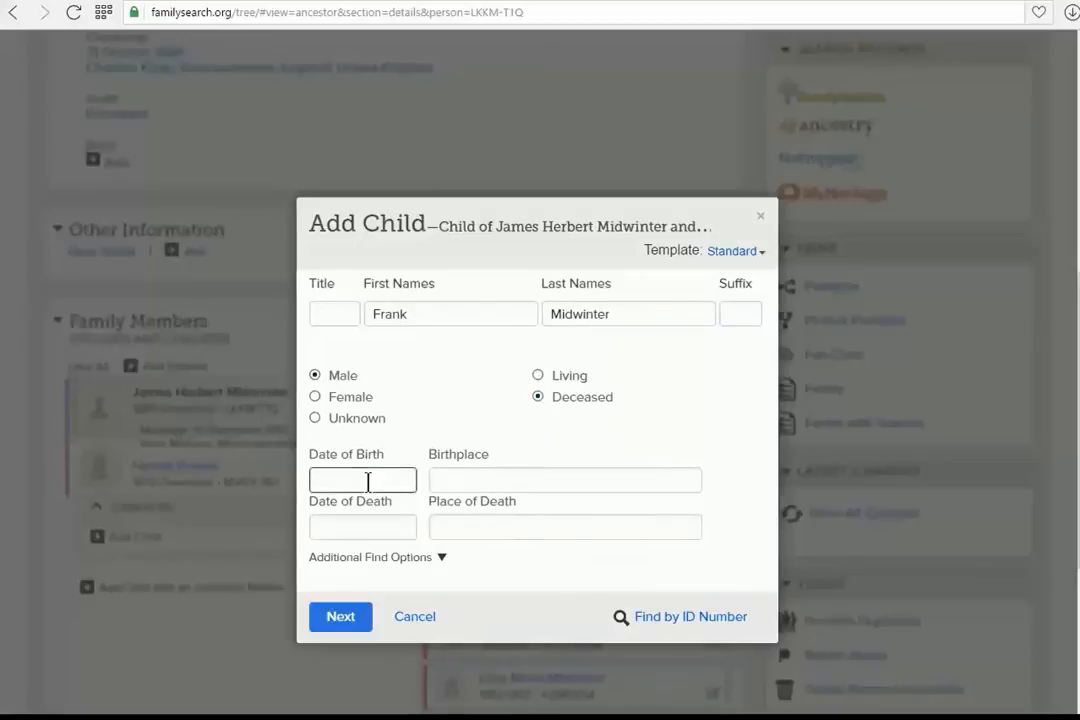
pyautogui.write('Feb 1893')
pyautogui.press('Tab')
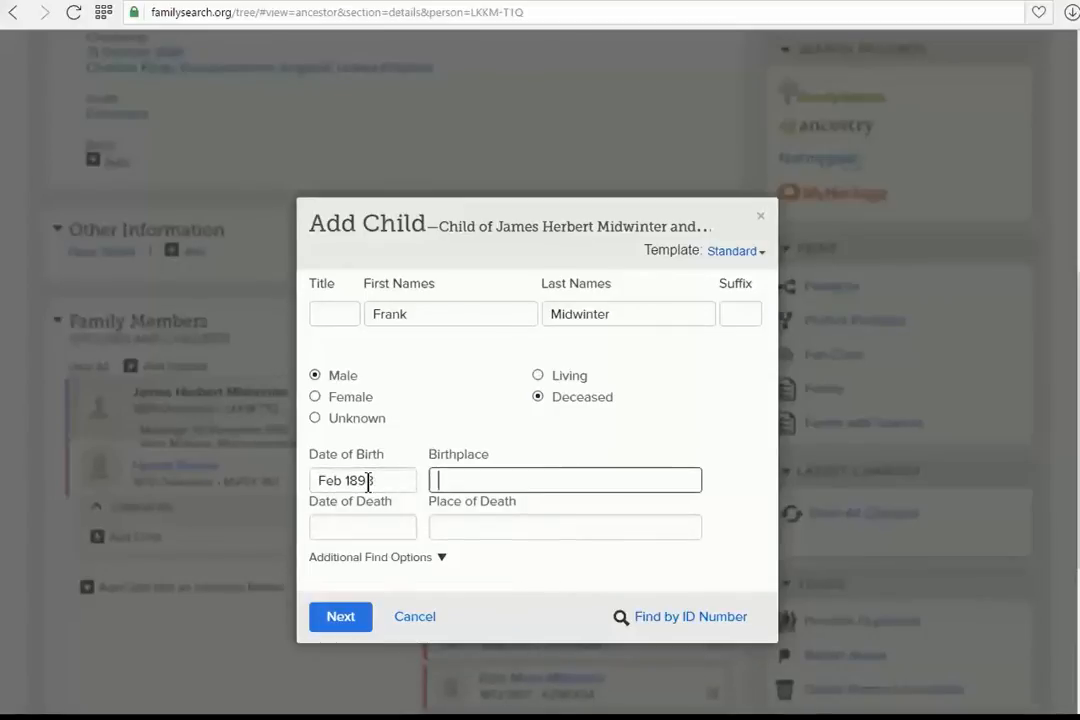
pyautogui.write('Cirencest')
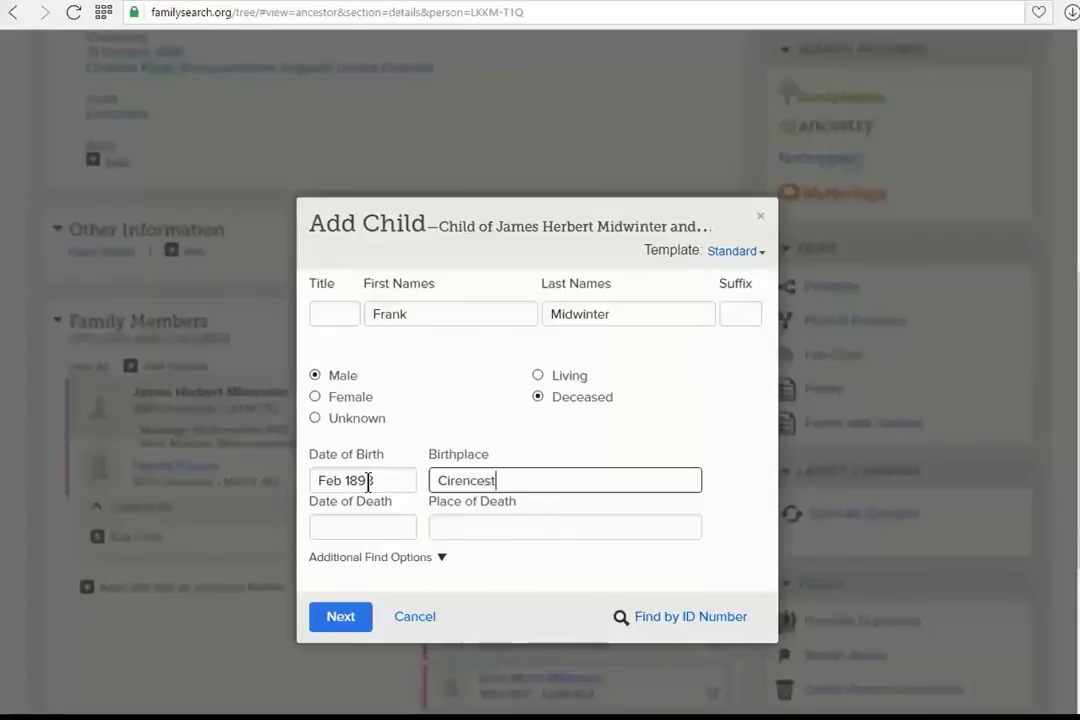
pyautogui.write('er, Gloucest')
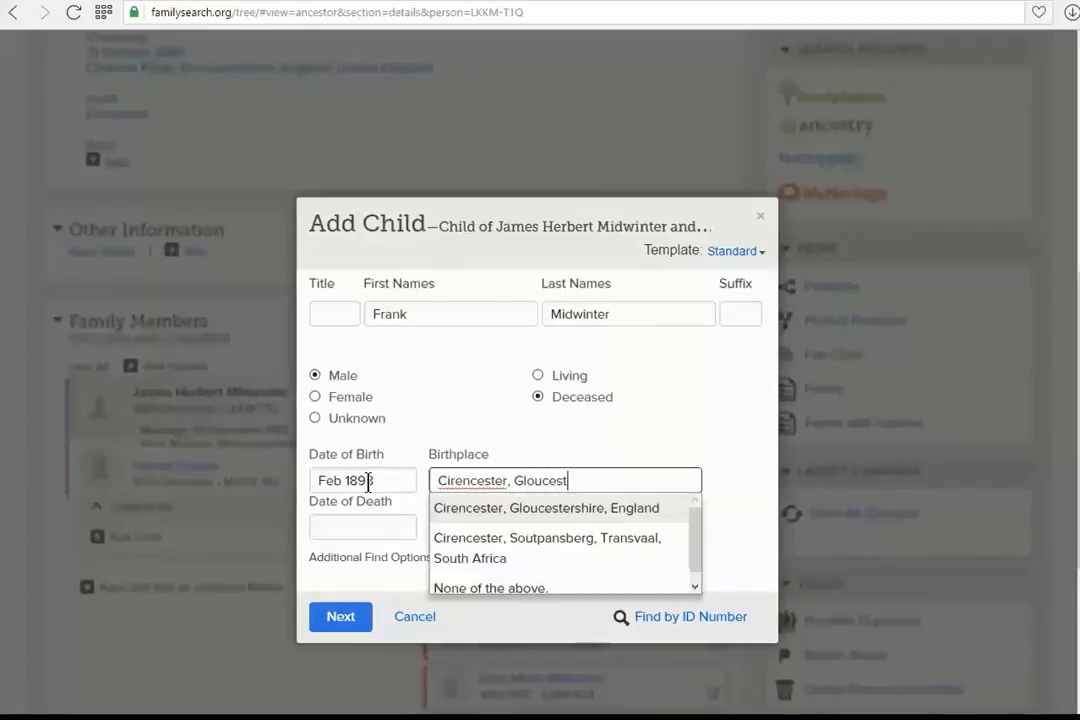
pyautogui.write('ershire')
pyautogui.click(549, 511)
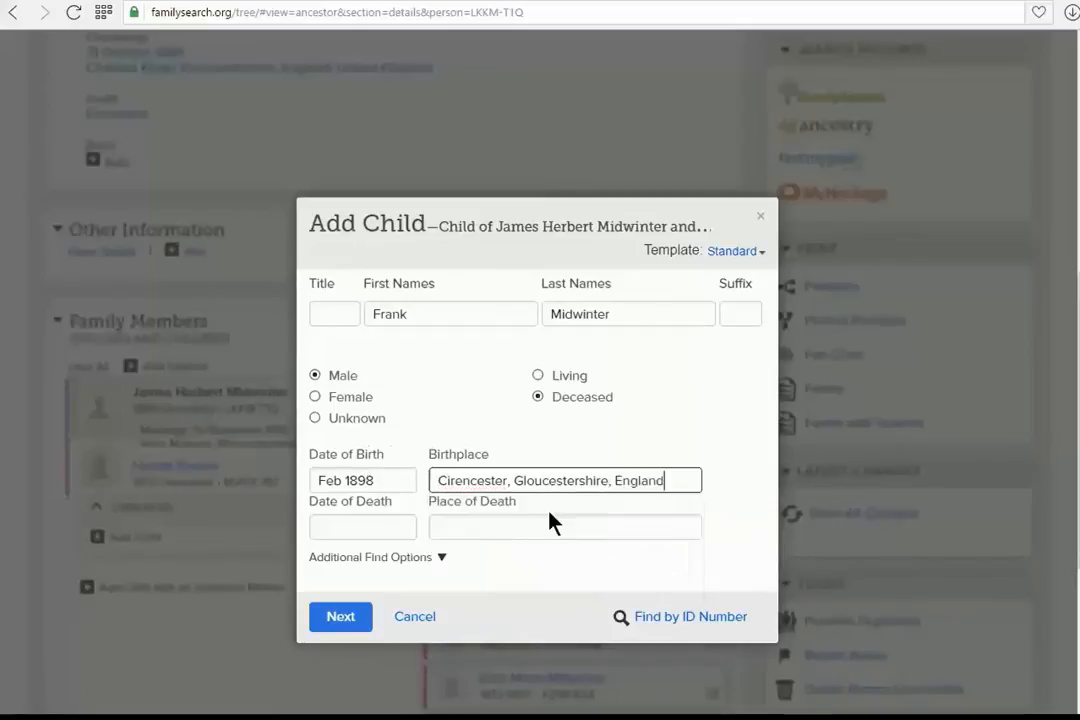
# Set the date of death to Mar 1898 at Cirencester, Gloucestershire, England, and create the child as a new person
pyautogui.click(366, 526)
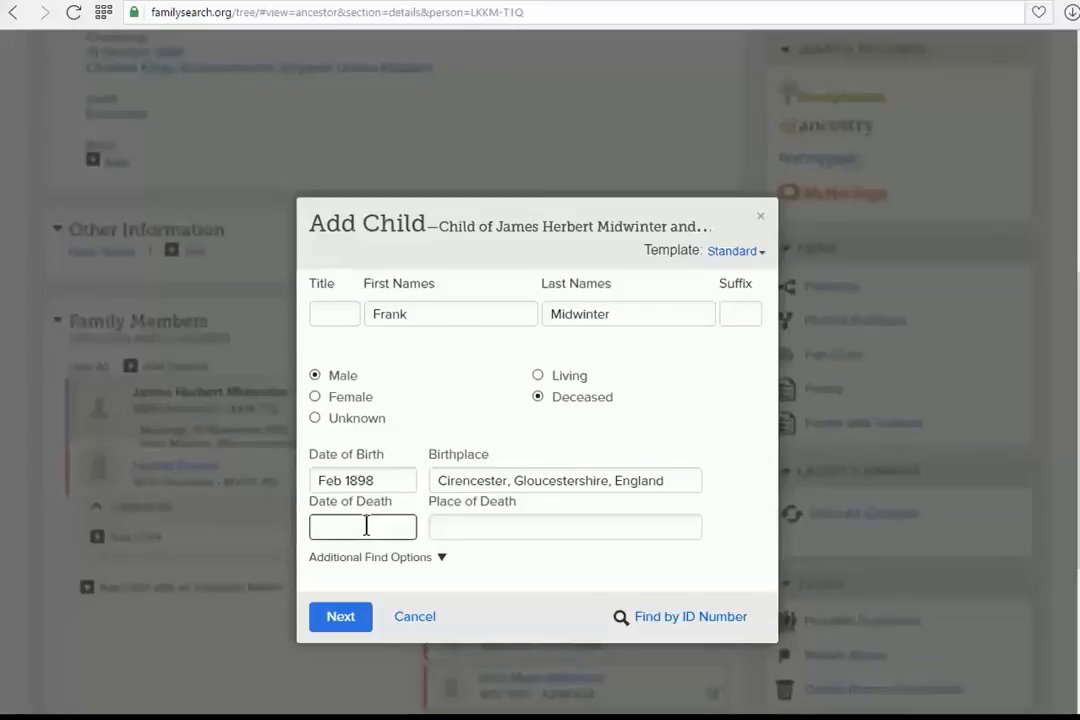
pyautogui.write('Mar 1898')
pyautogui.press('Tab')
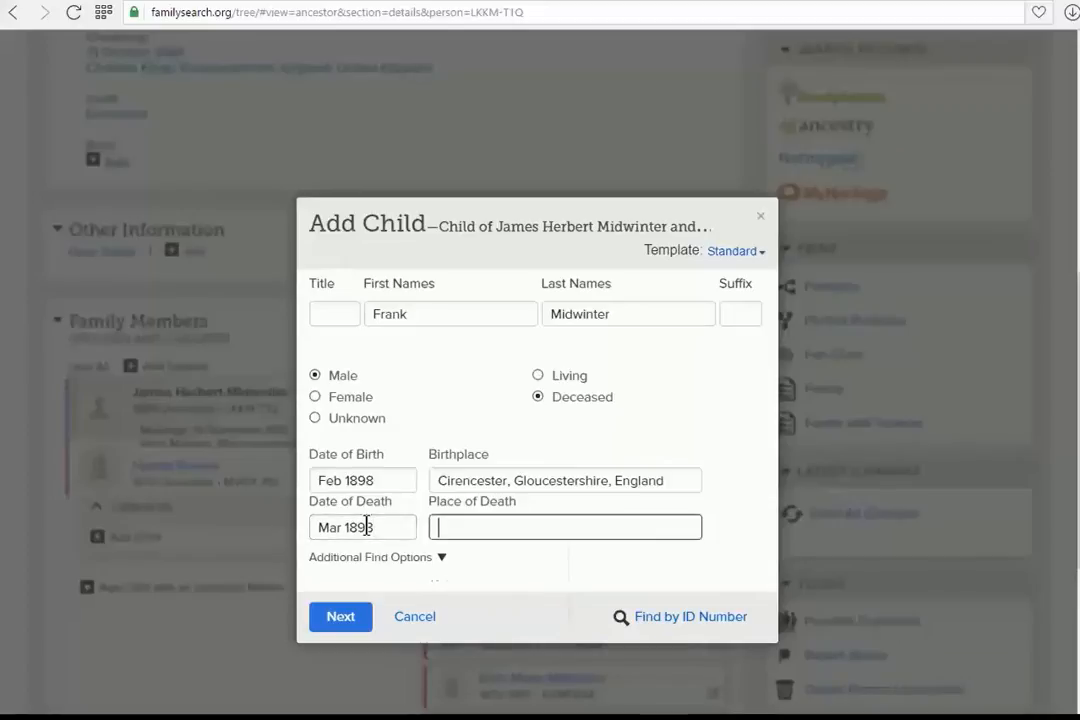
pyautogui.write('Cirenc')
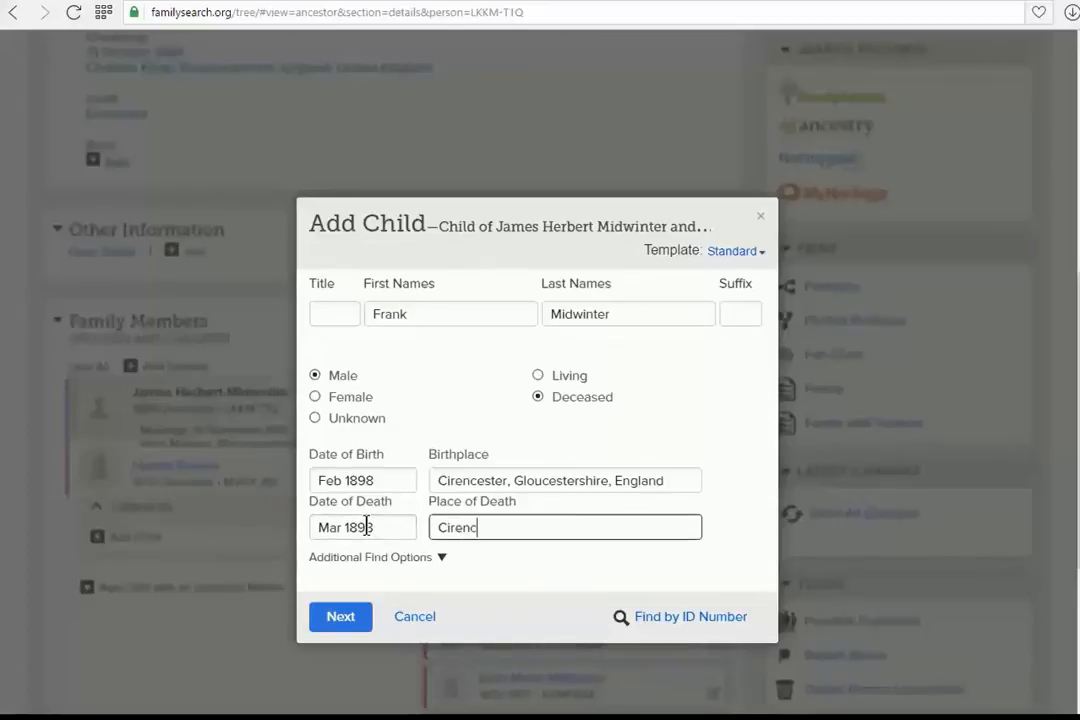
pyautogui.write('ester')
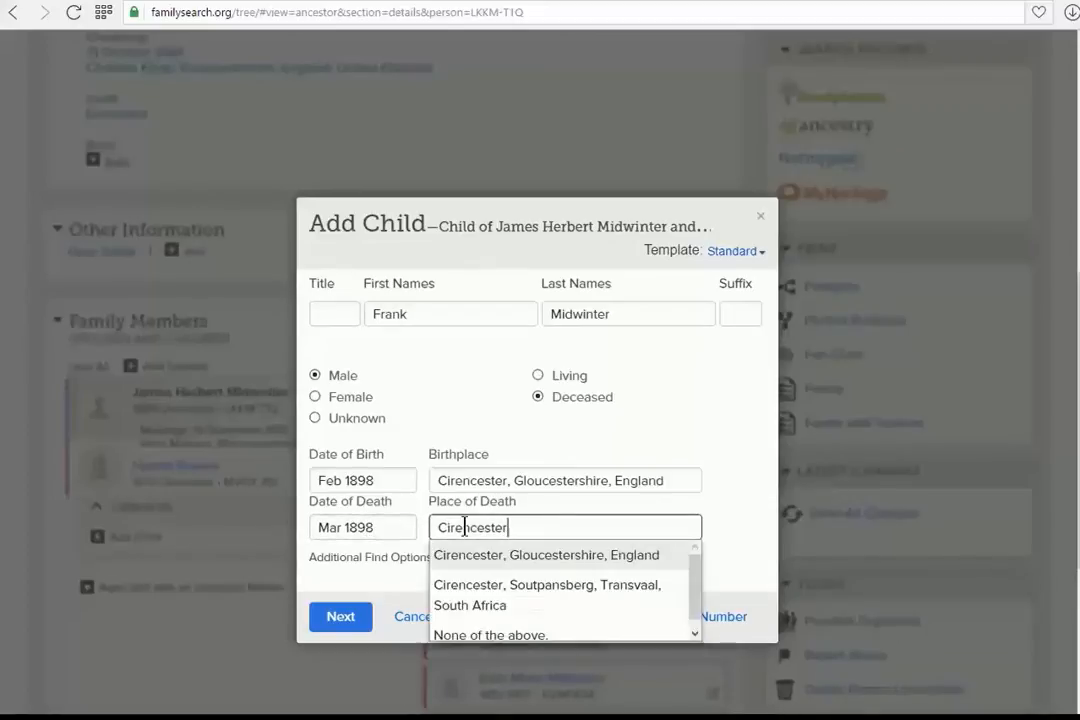
pyautogui.click(576, 568)
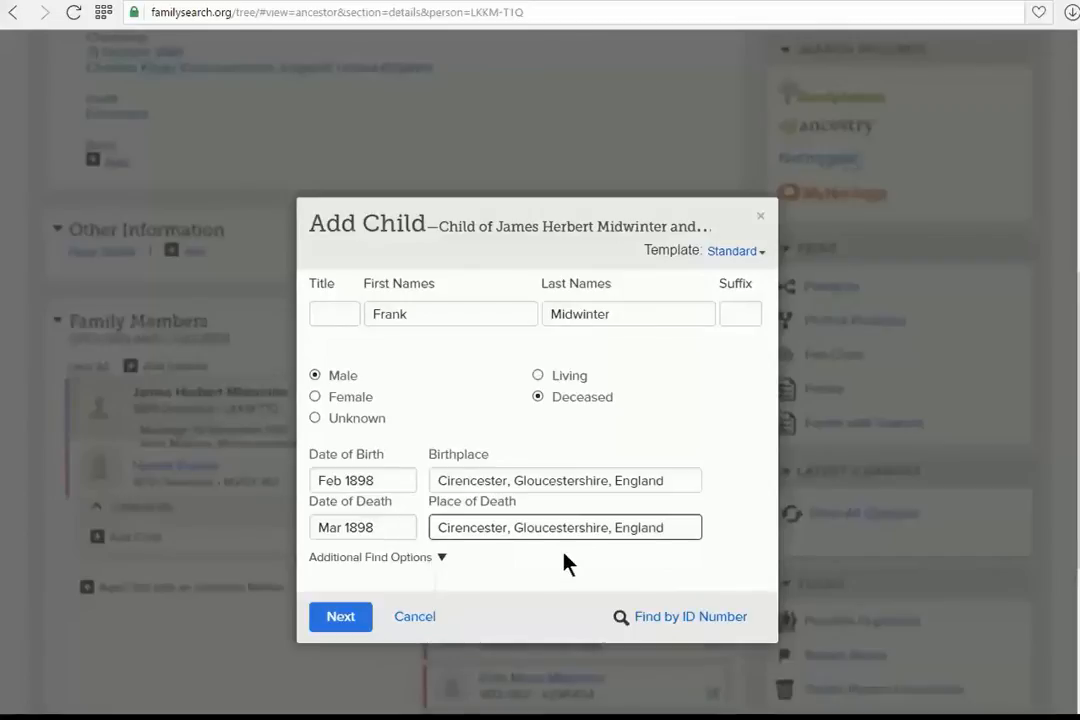
pyautogui.click(340, 617)
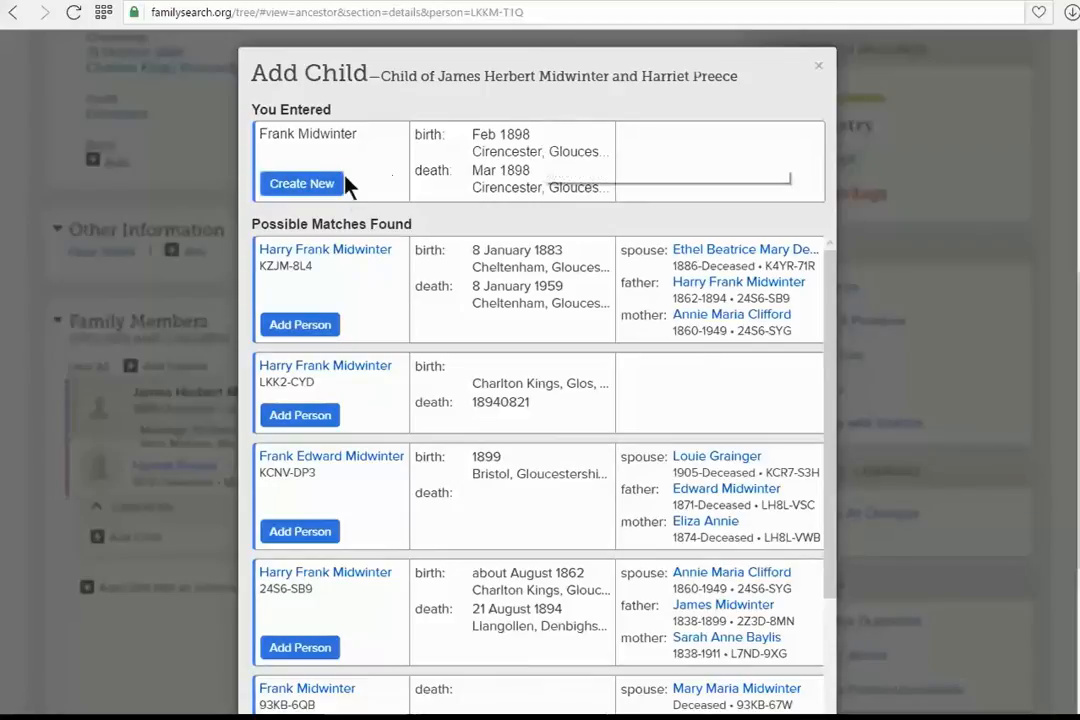
pyautogui.click(297, 185)
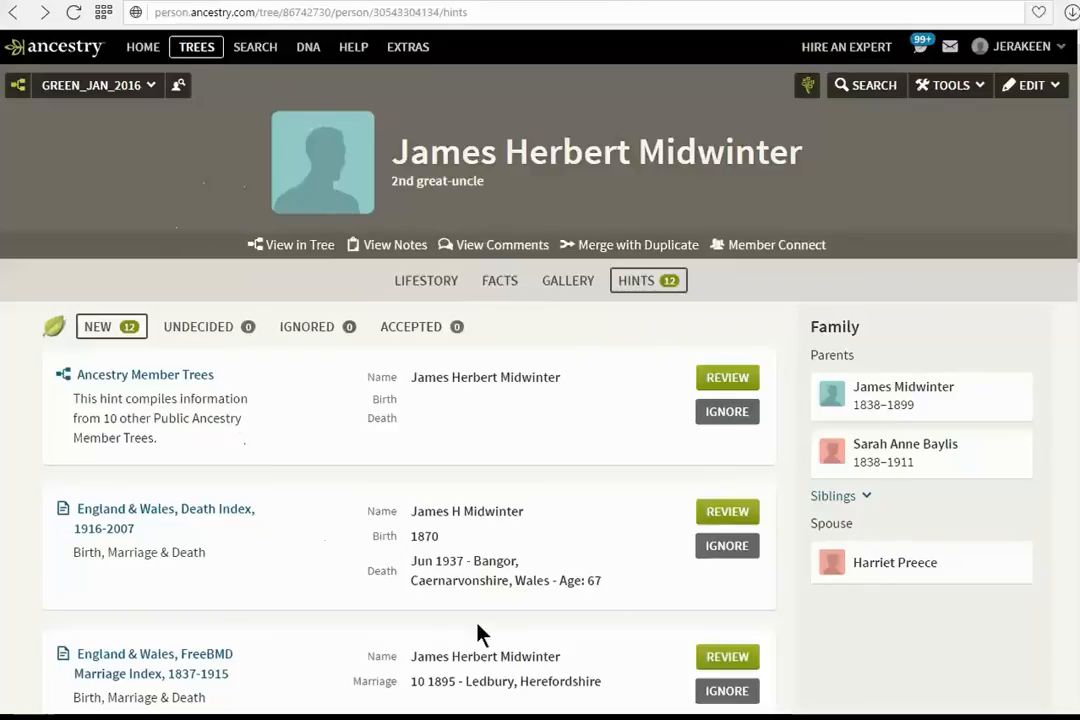
# Switch to Ancestry and connect the same ancestor to his FamilySearch record, signing in to FamilySearch when asked
pyautogui.click(808, 92)
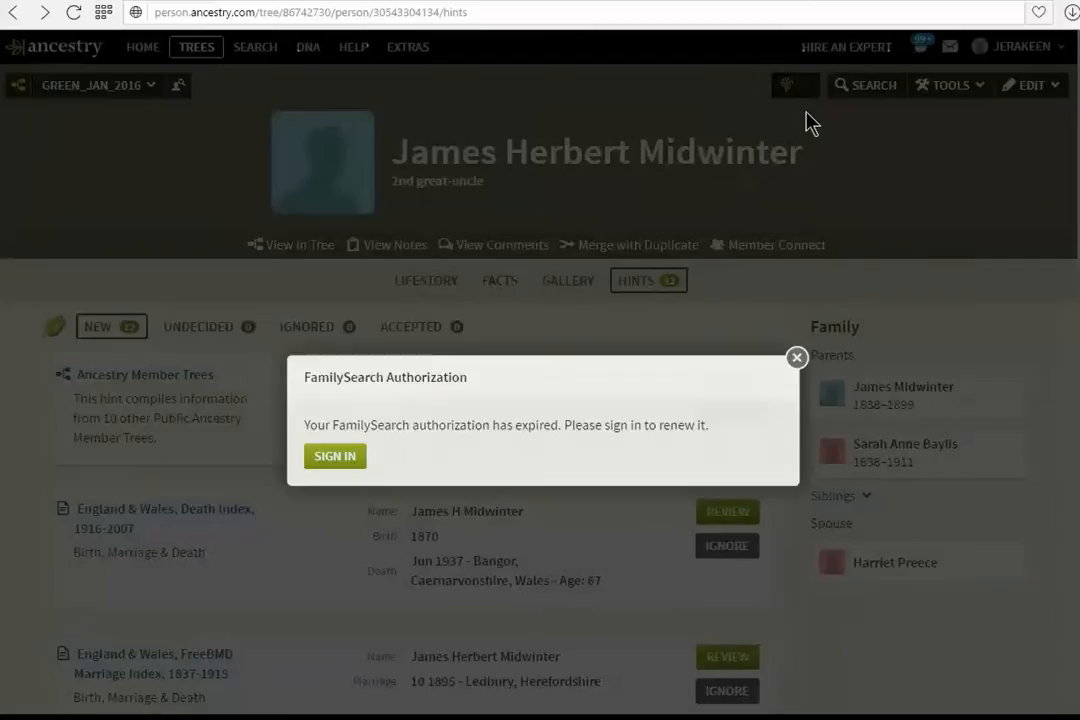
pyautogui.click(335, 456)
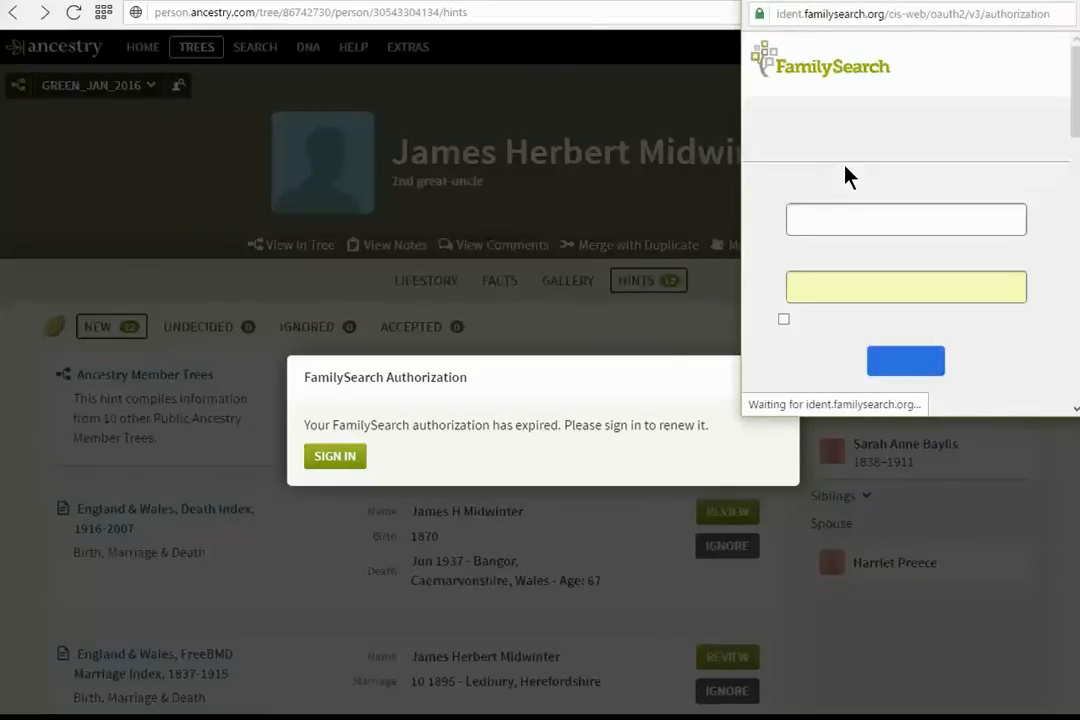
pyautogui.click(907, 361)
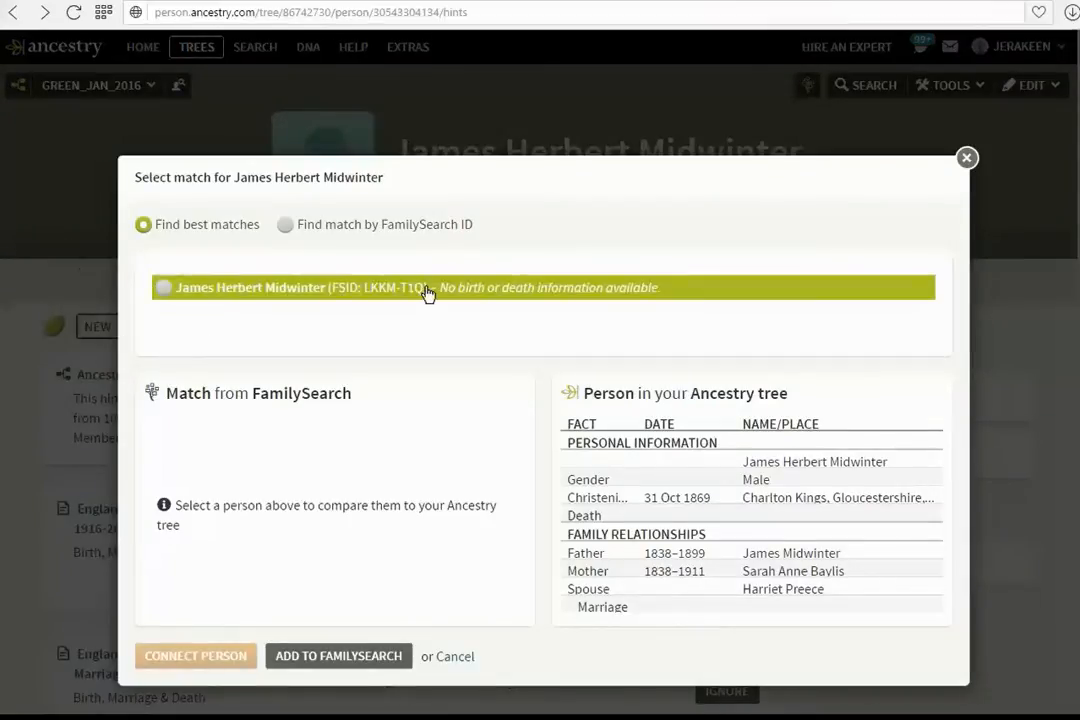
pyautogui.click(165, 292)
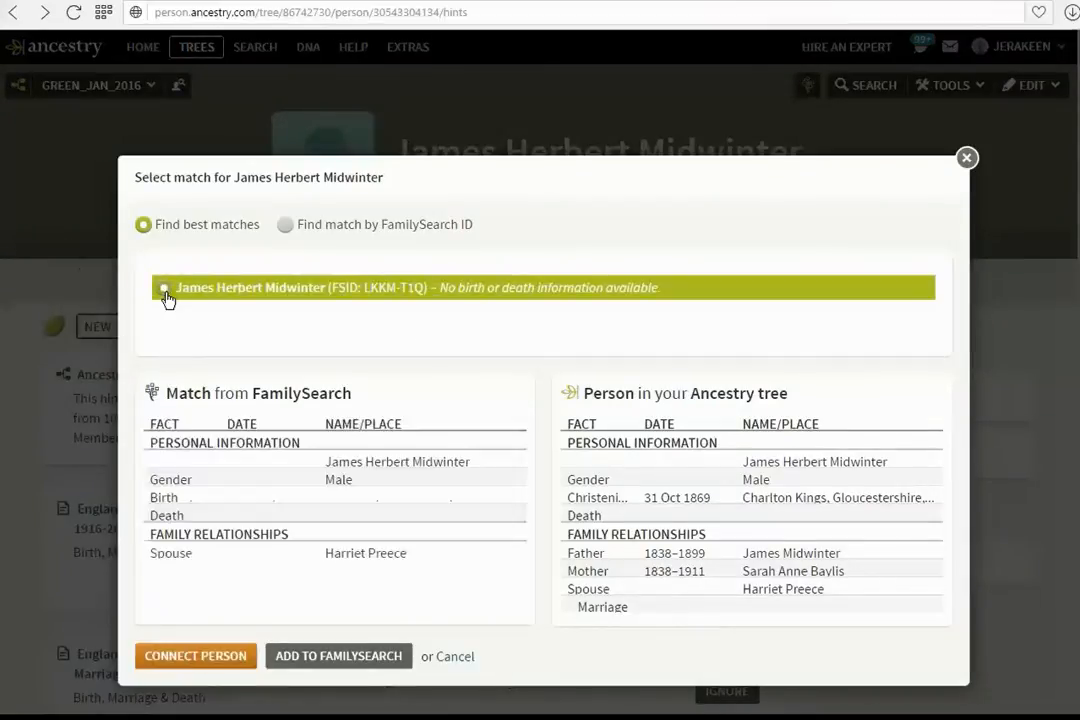
pyautogui.click(193, 656)
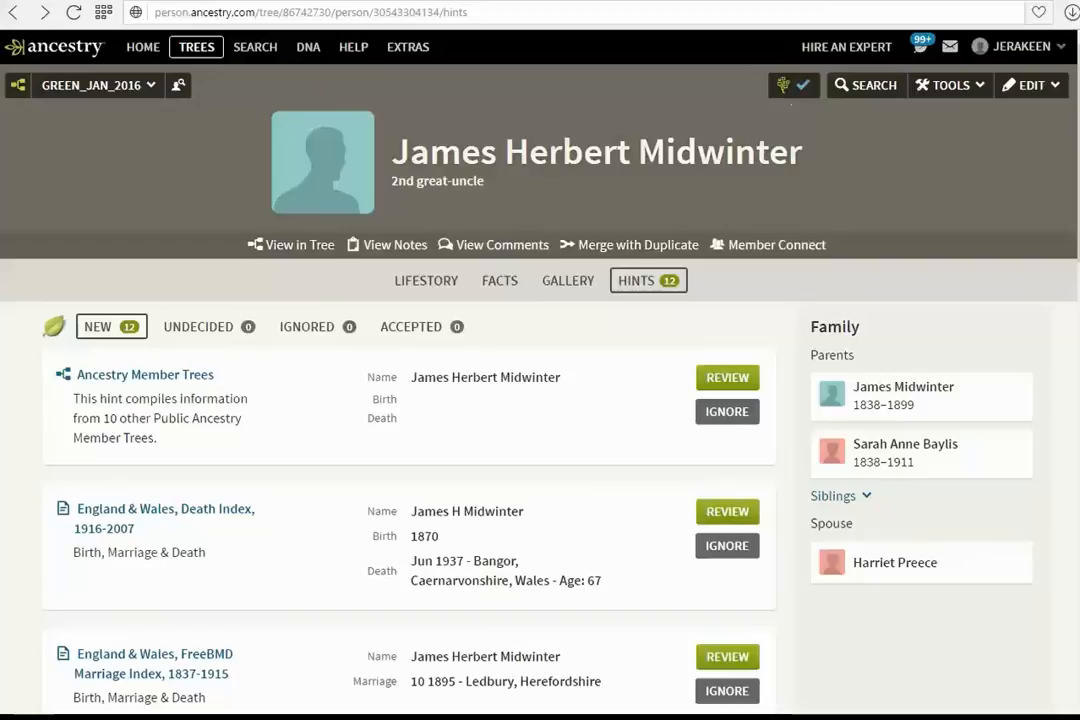
# Add the new child from FamilySearch to the Ancestry tree, linked to the ancestor and his wife as parents
pyautogui.click(806, 93)
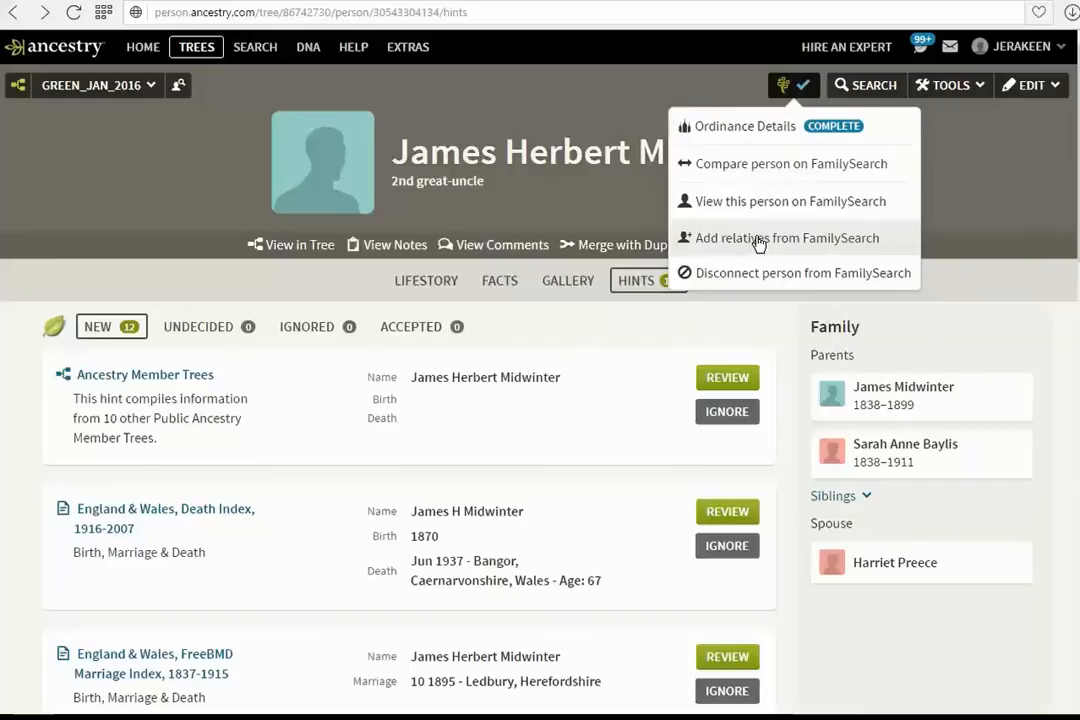
pyautogui.click(759, 240)
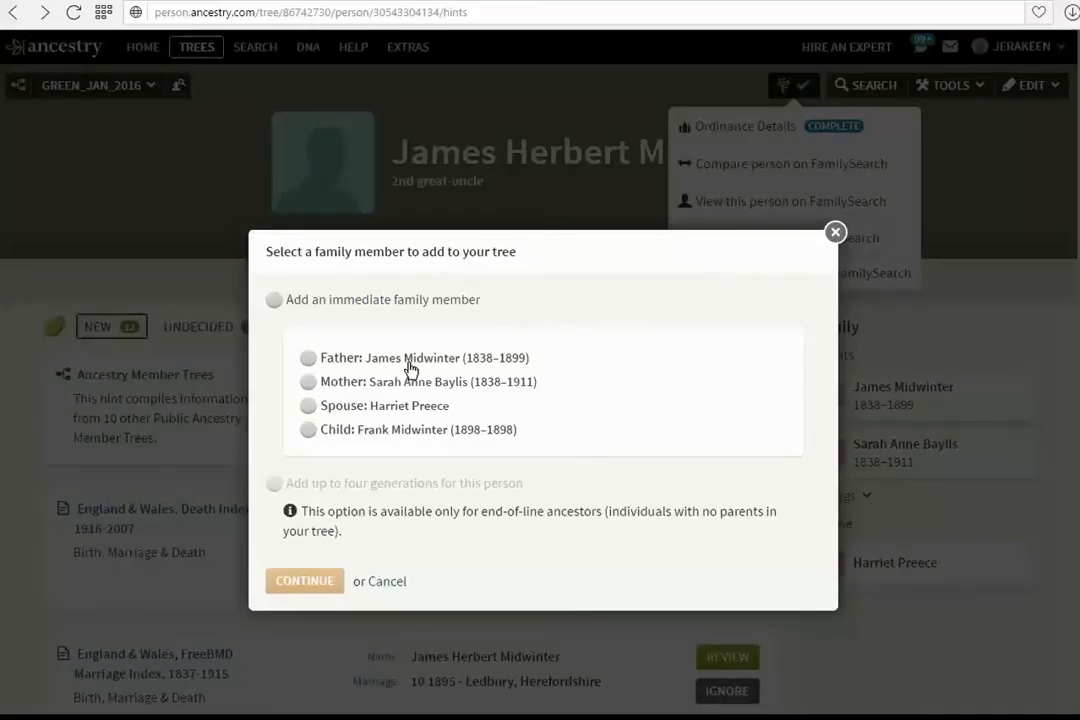
pyautogui.click(310, 431)
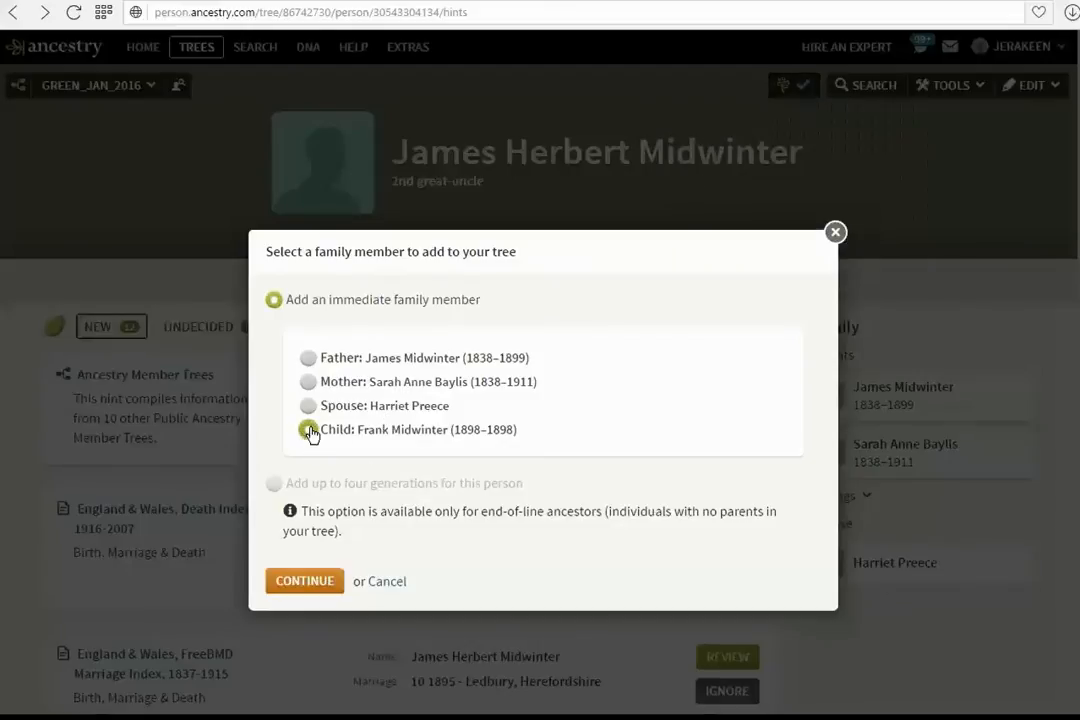
pyautogui.click(307, 582)
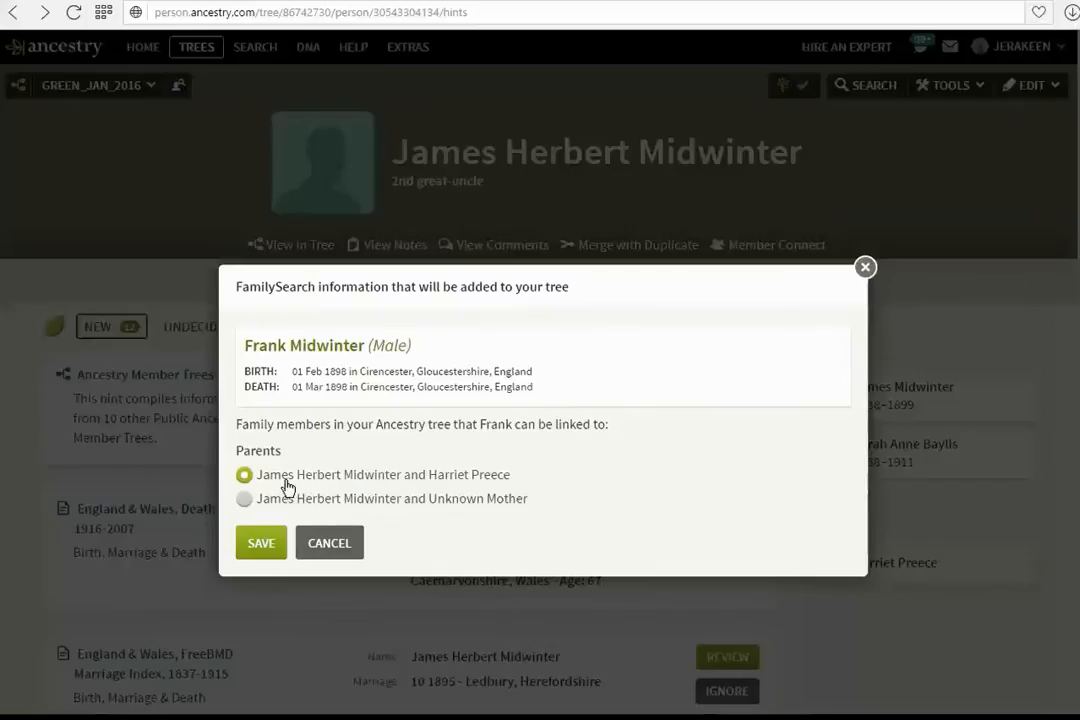
pyautogui.click(261, 545)
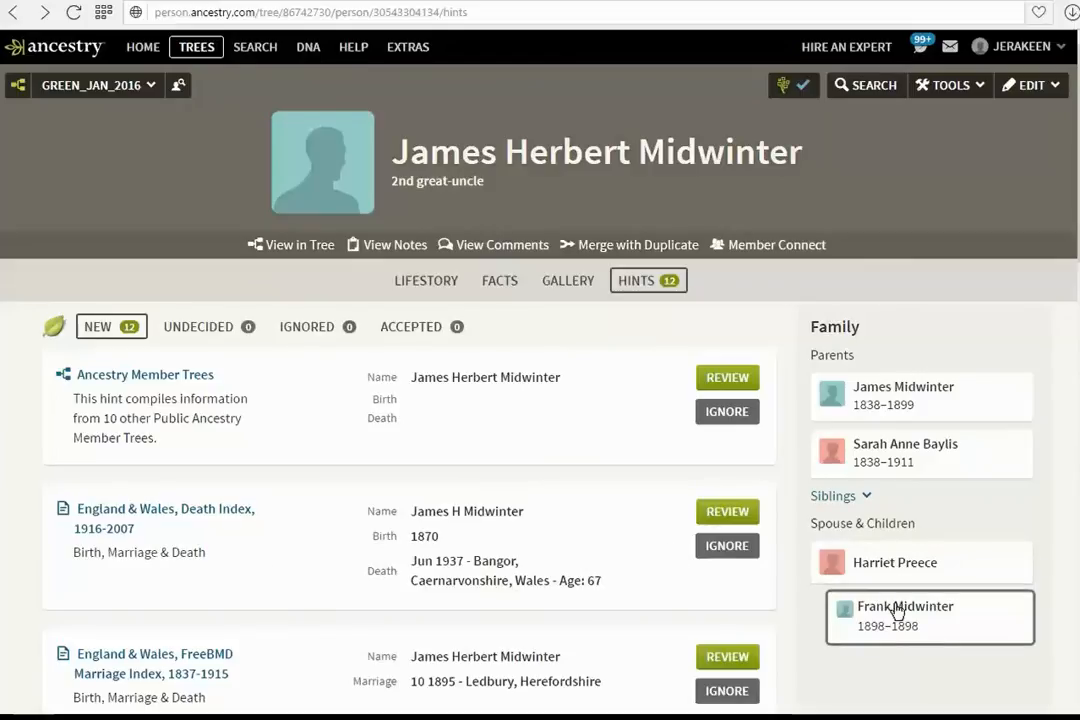
# Open the ancestor's 1911 Wales Census hint, view the record image, and accept it as a match
pyautogui.click(648, 284)
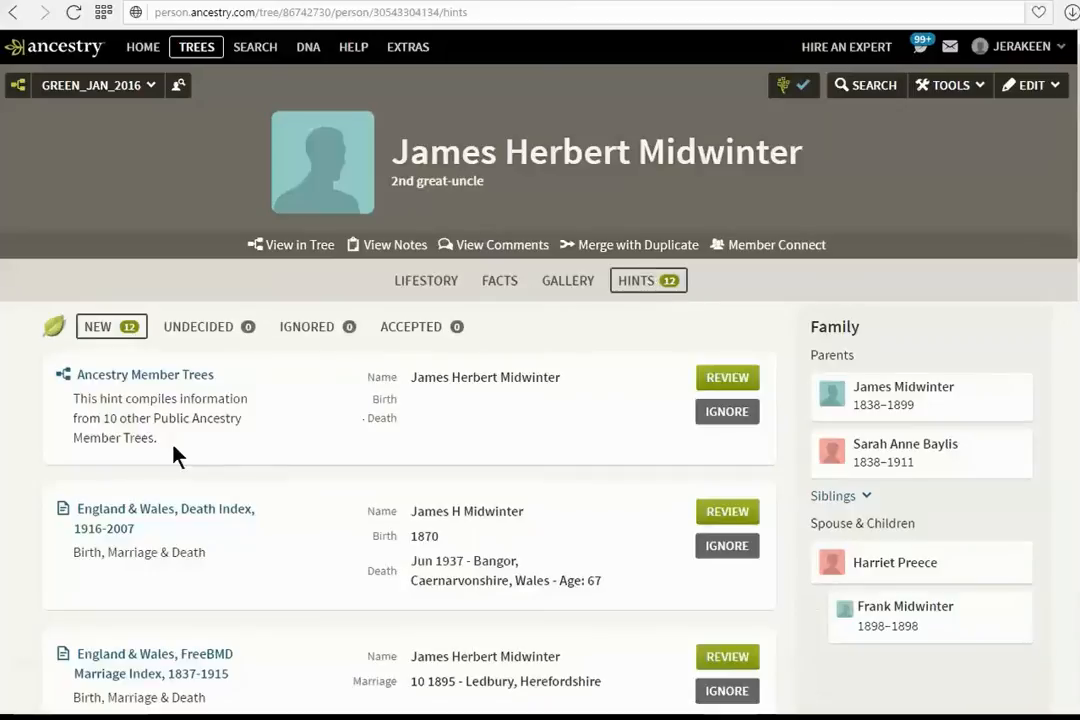
pyautogui.scroll(-5, 174, 450)
pyautogui.scroll(-10, 174, 452)
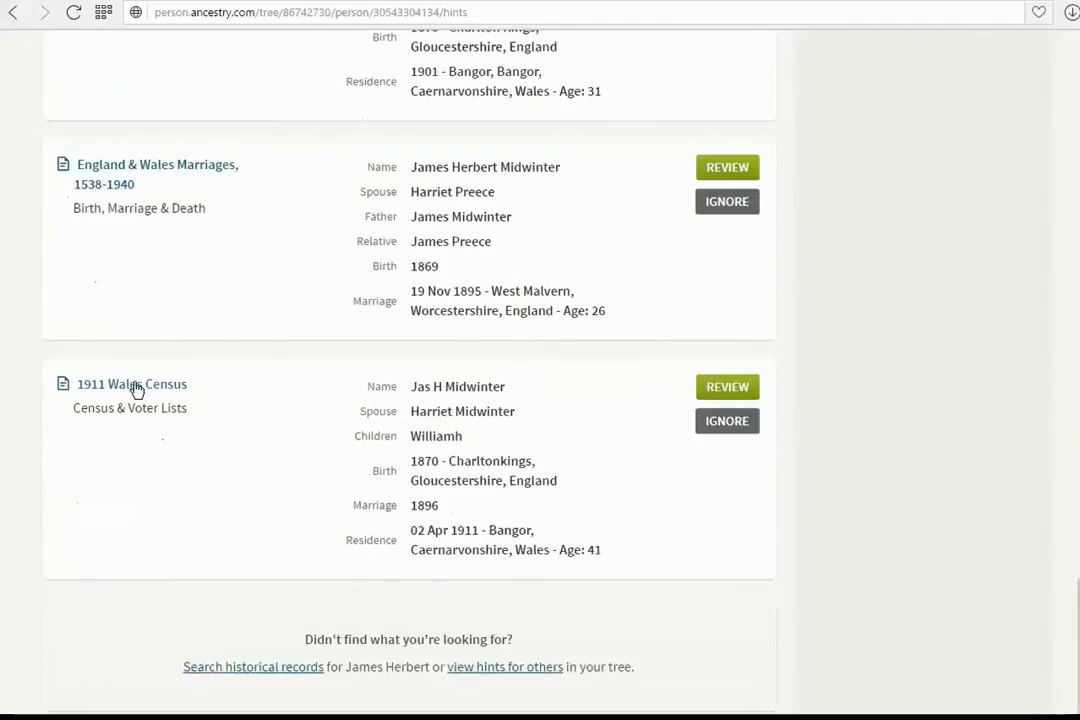
pyautogui.click(137, 389)
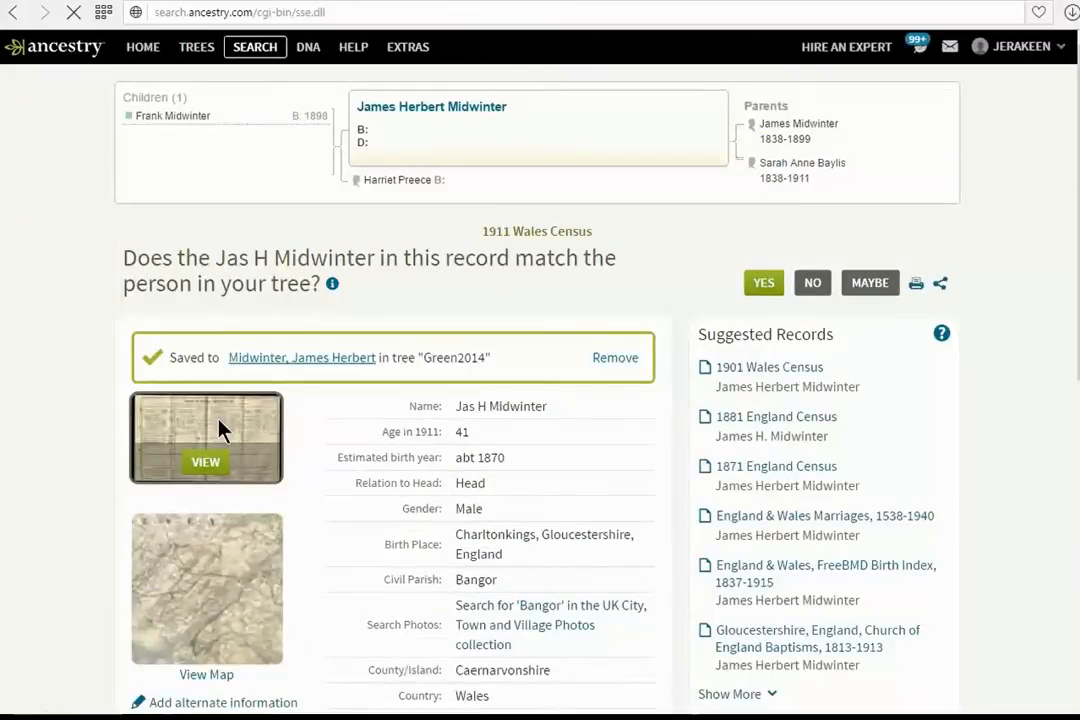
pyautogui.click(219, 428)
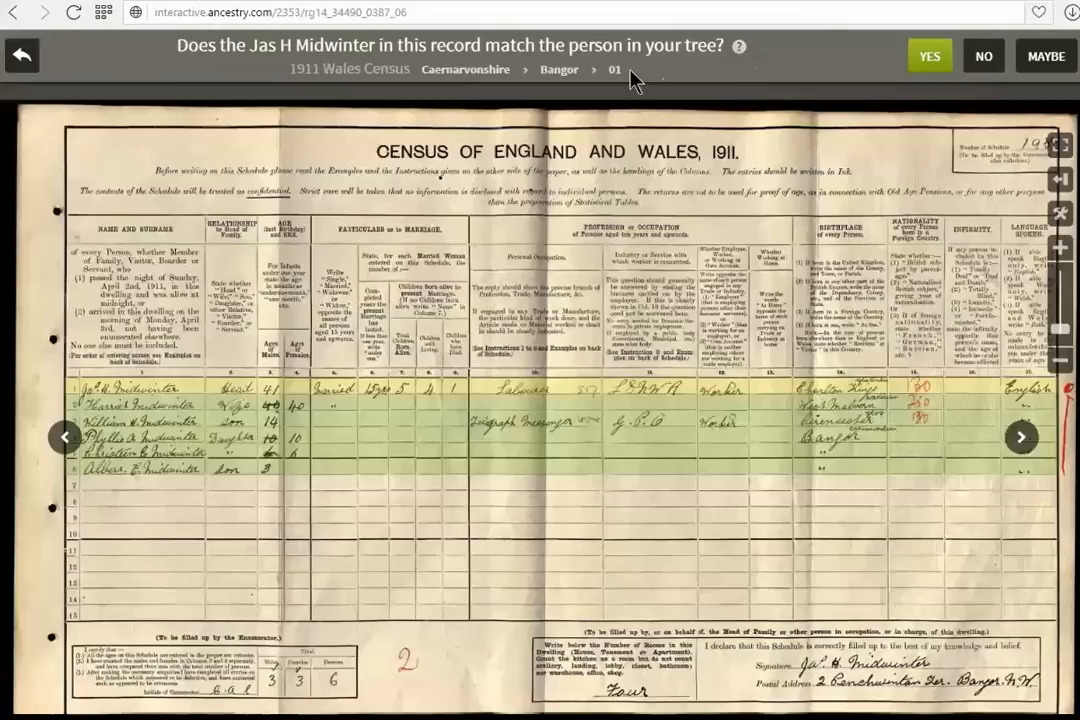
pyautogui.click(929, 55)
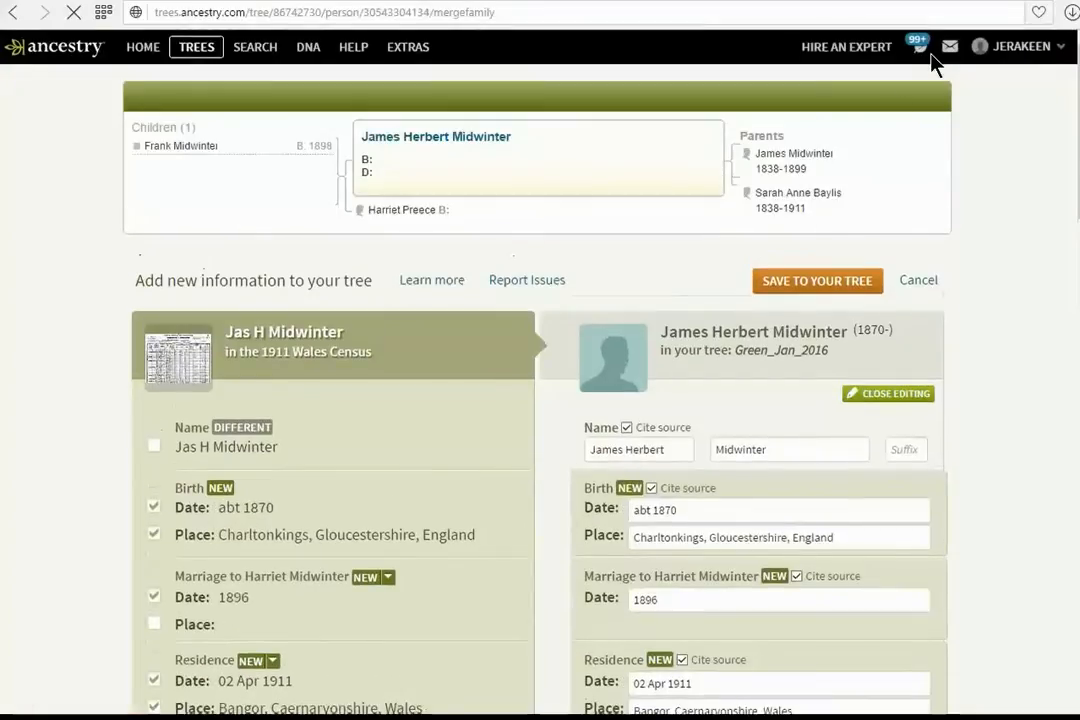
# Correct the ancestor's birthplace to Charlton Kings, Gloucestershire, England
pyautogui.click(677, 537)
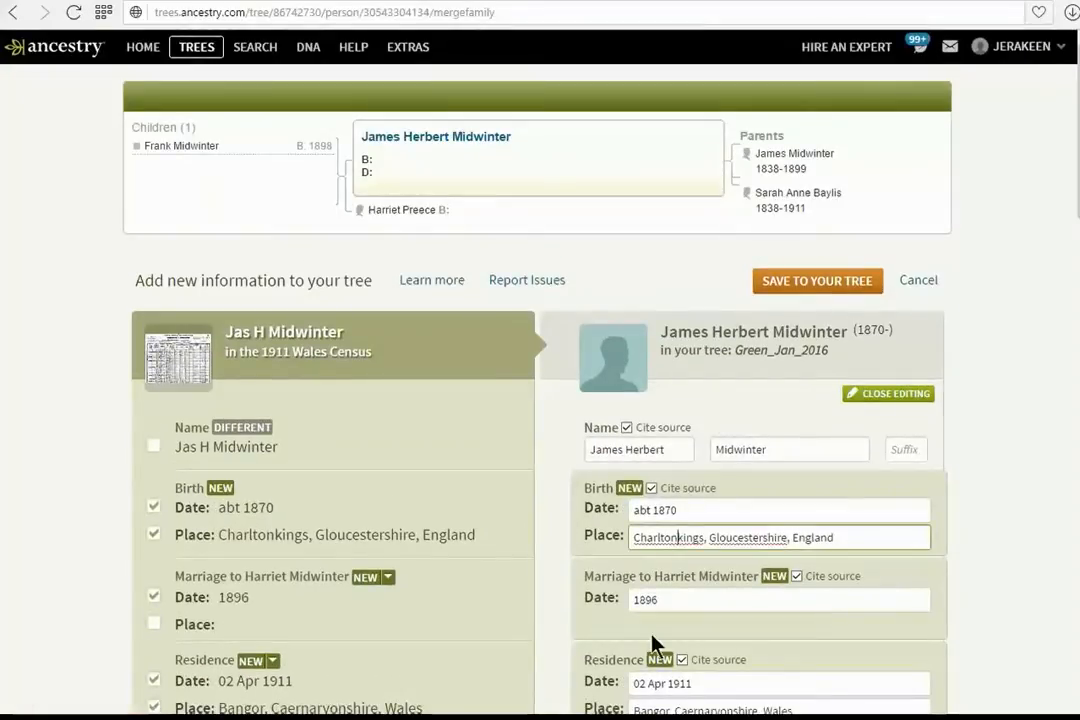
pyautogui.write('K')
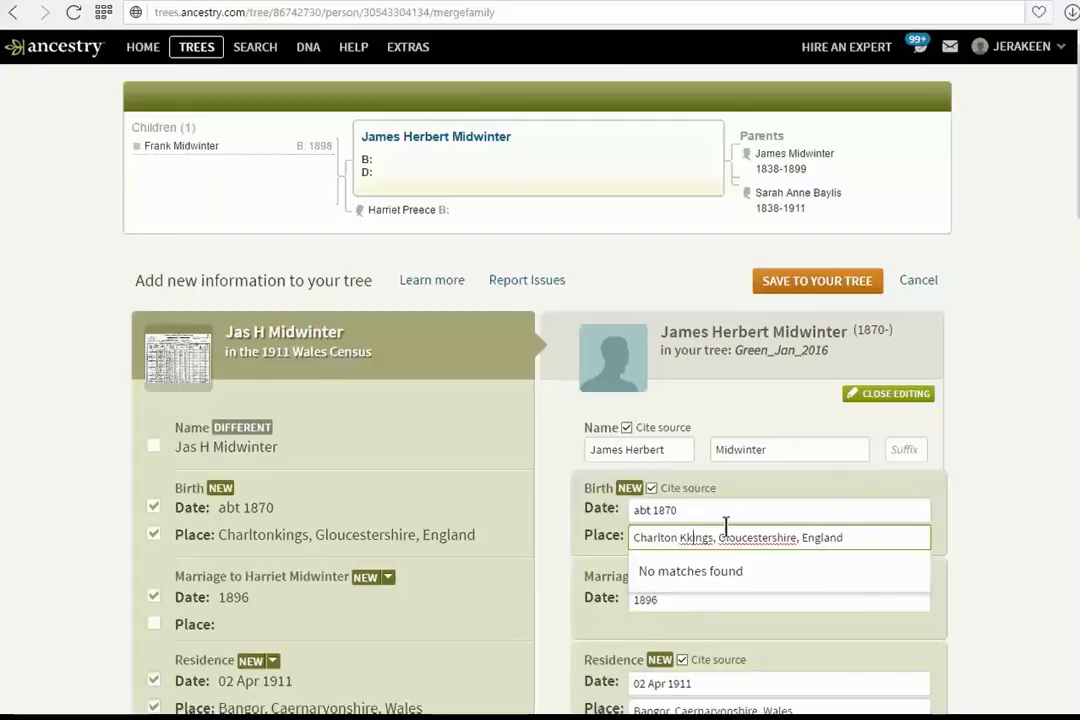
pyautogui.press('Delete')
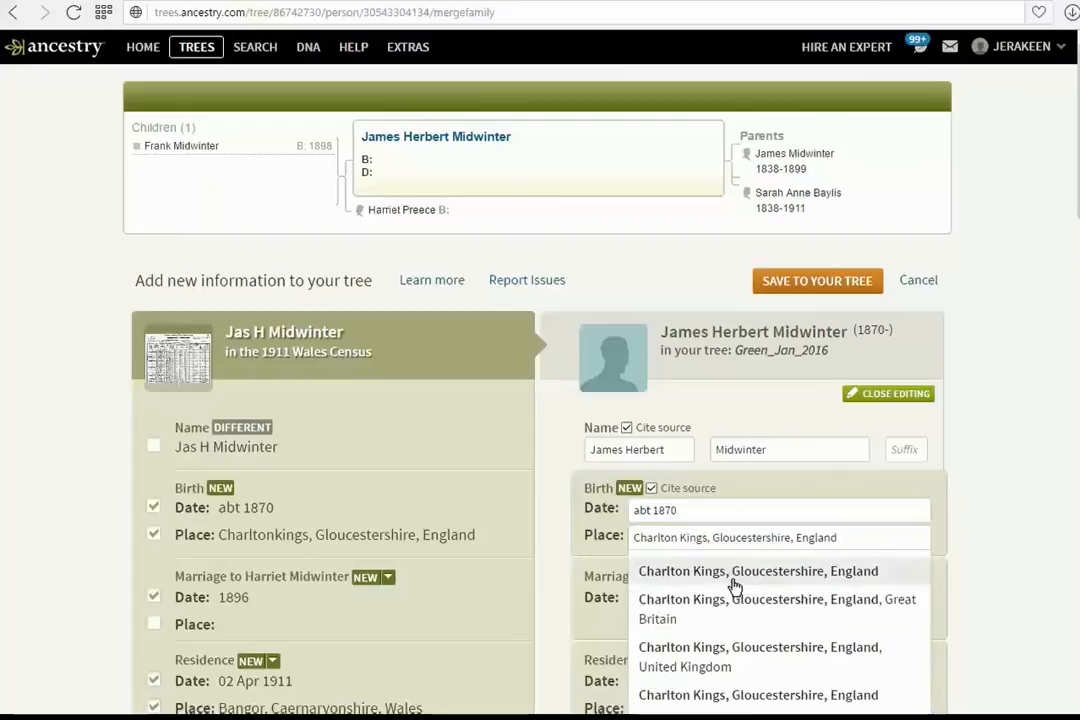
pyautogui.click(733, 574)
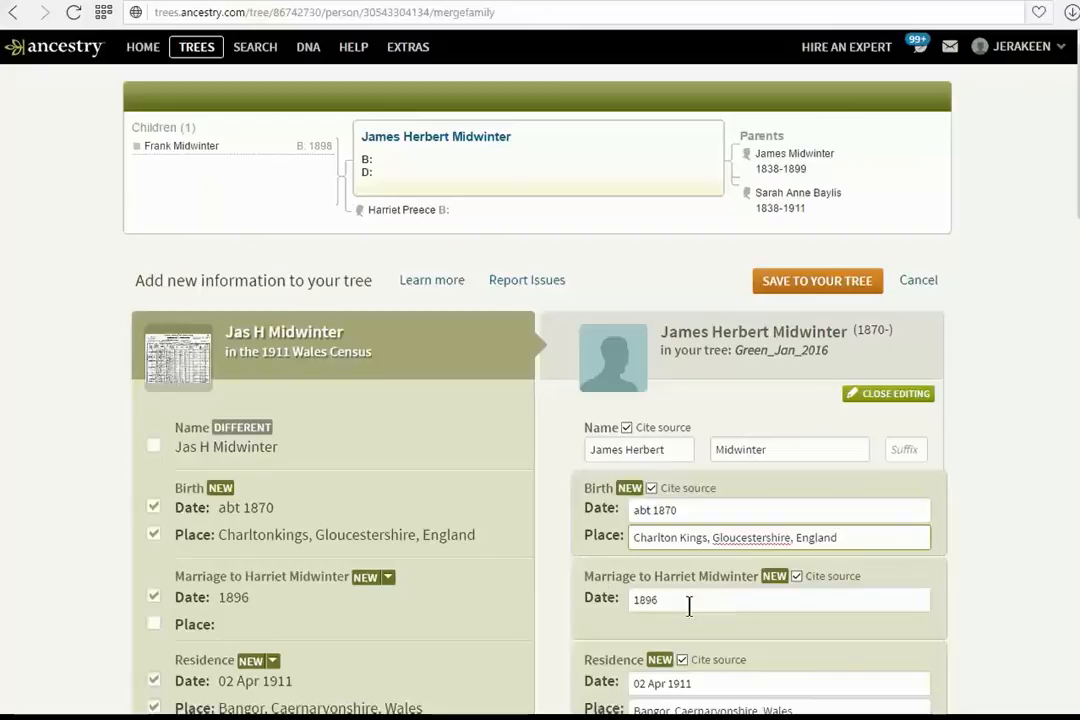
# Include Williamh Midwinter from the census as a new child of the couple
pyautogui.scroll(-2, 690, 607)
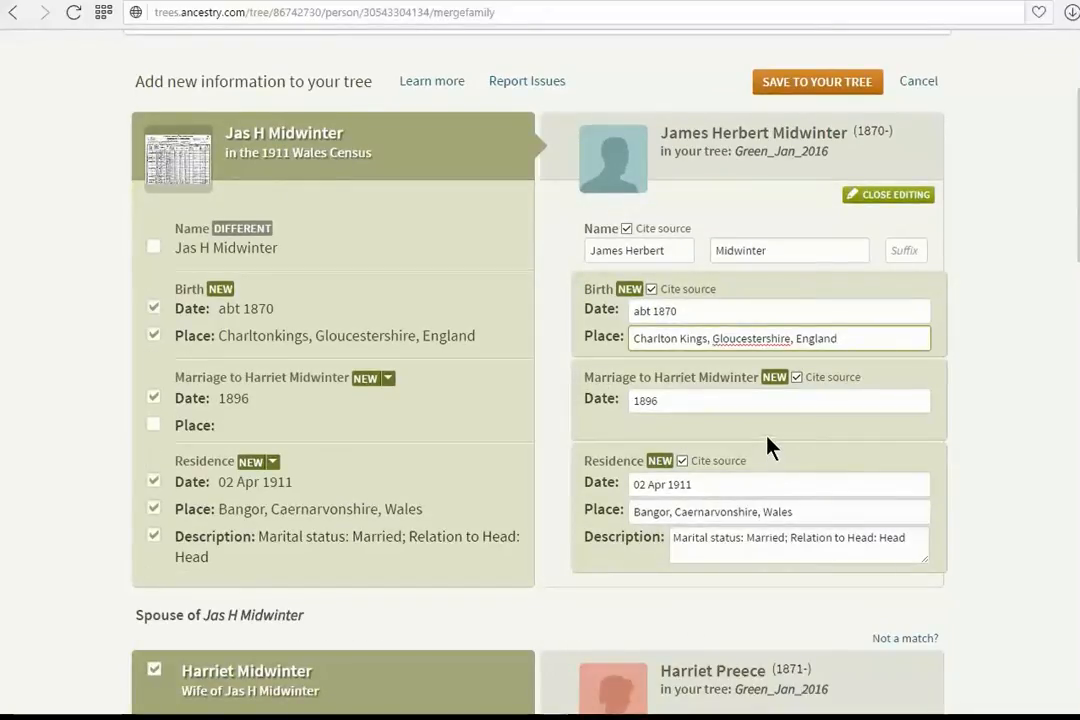
pyautogui.scroll(-4, 668, 452)
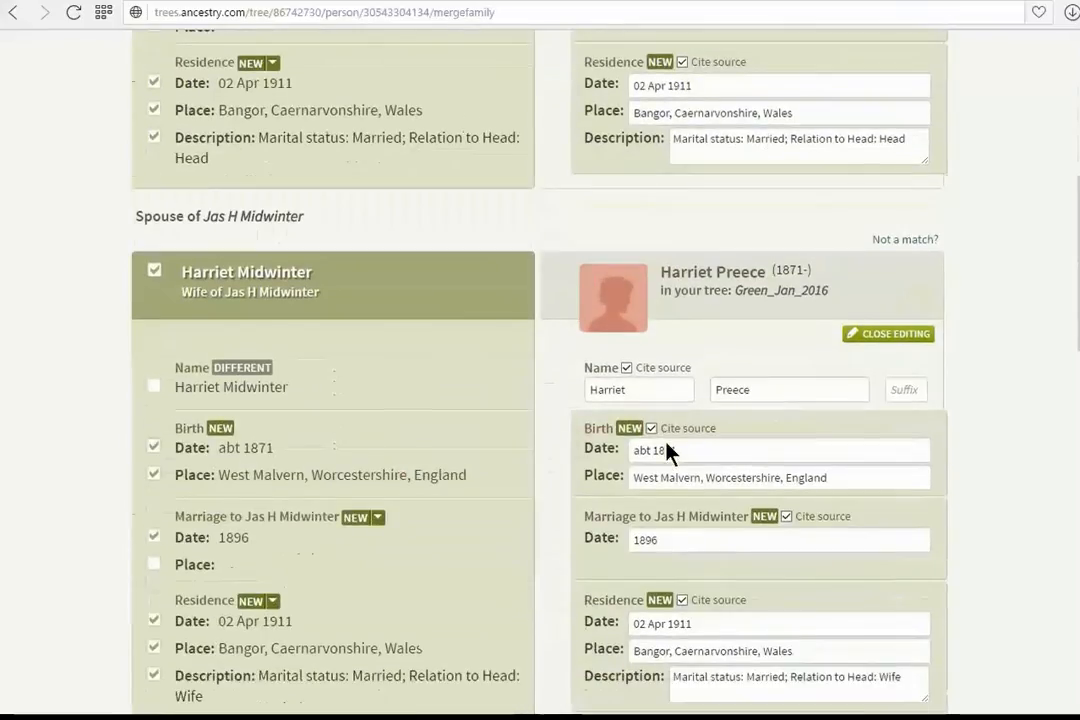
pyautogui.scroll(-2, 665, 440)
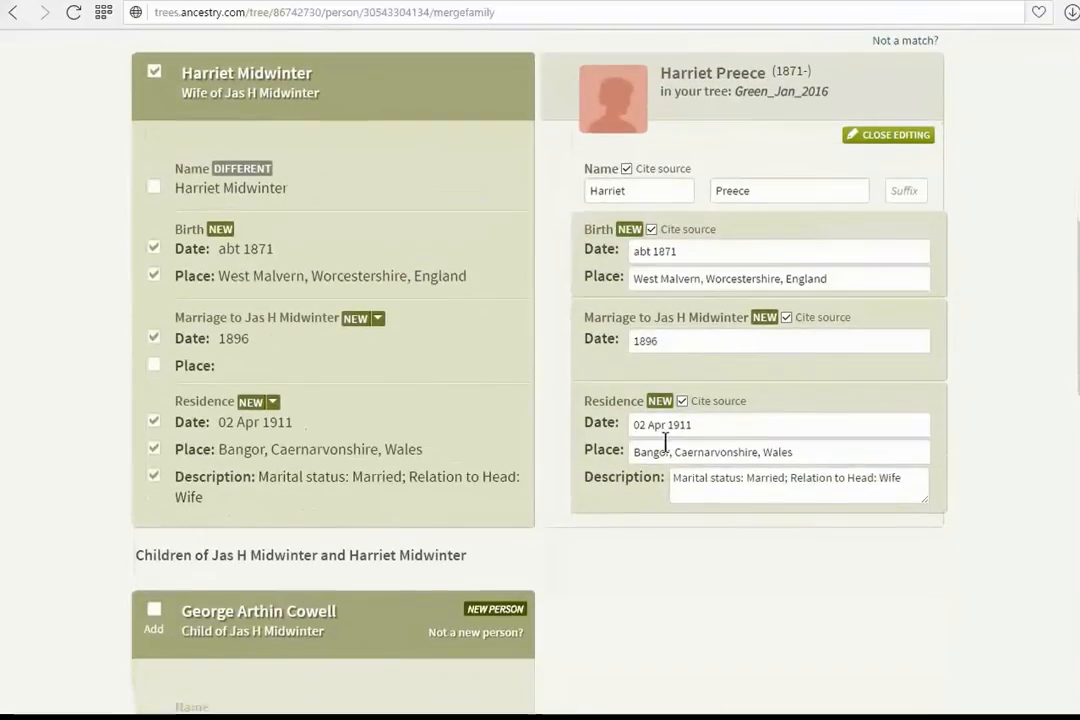
pyautogui.scroll(-2, 695, 290)
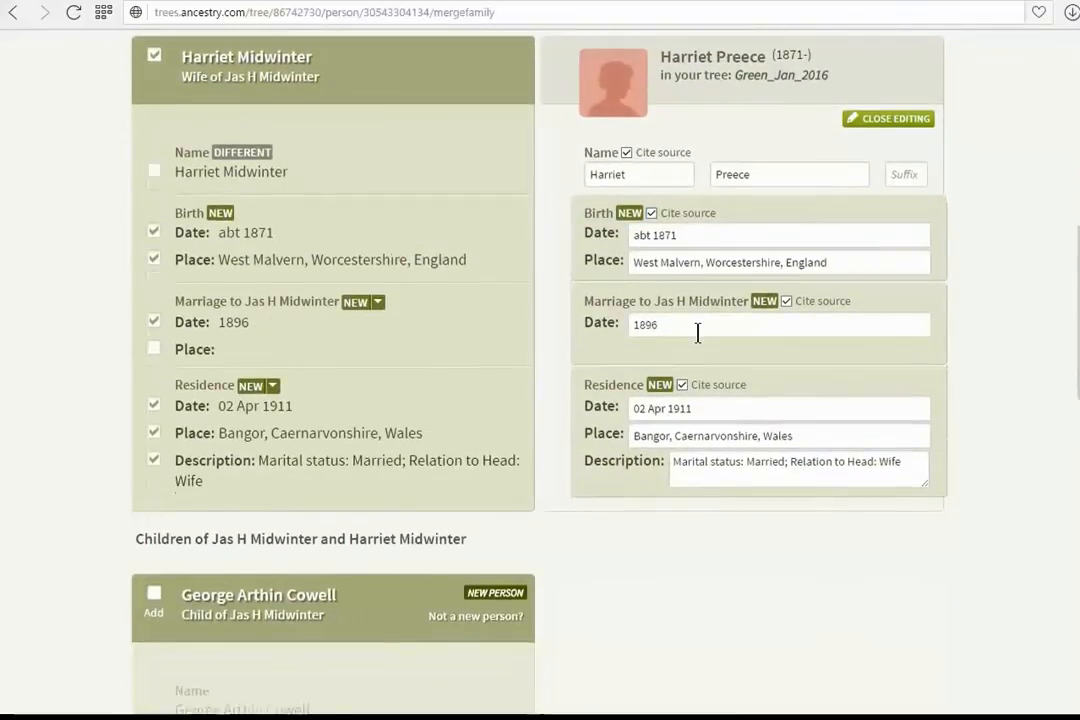
pyautogui.scroll(-2, 700, 343)
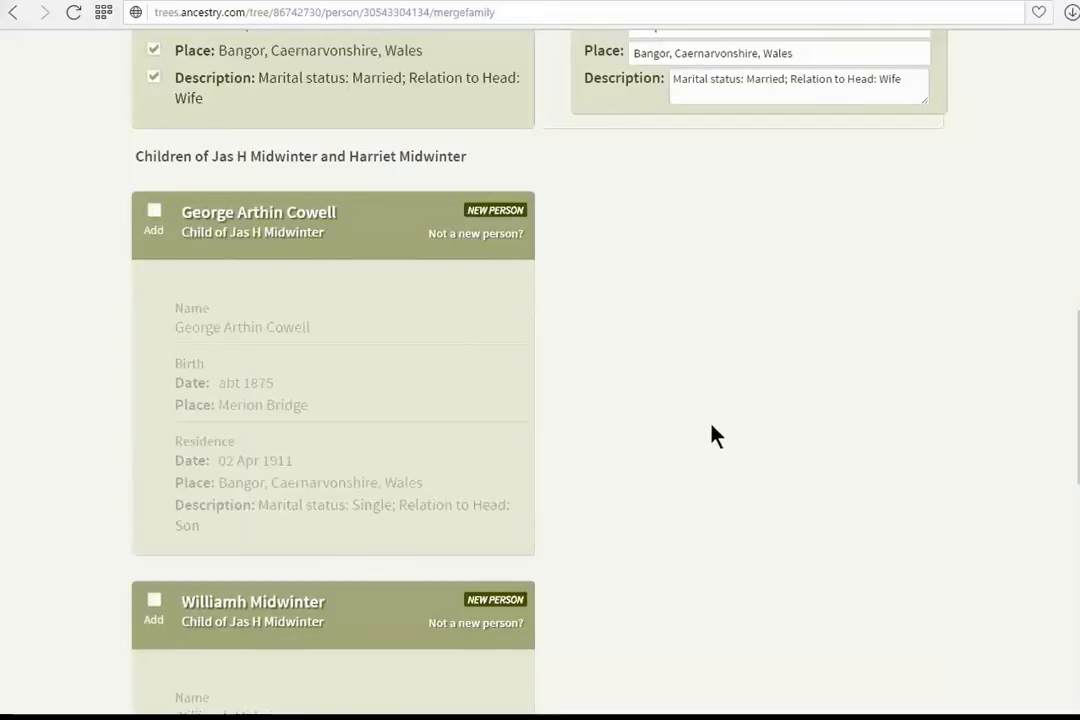
pyautogui.click(153, 602)
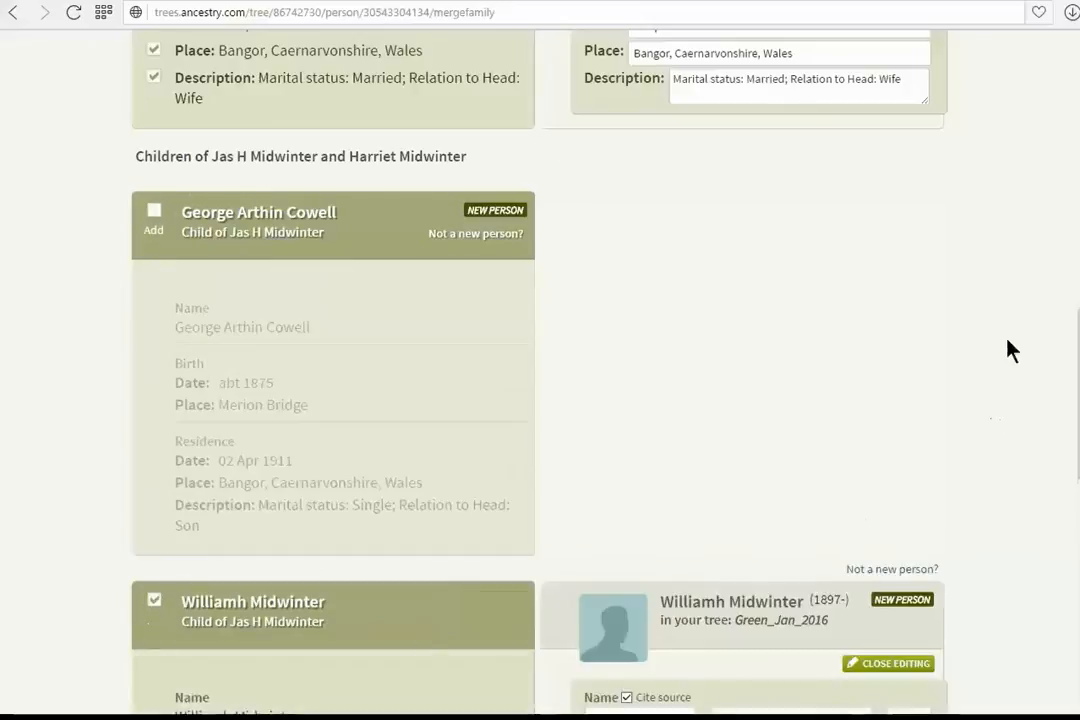
pyautogui.scroll(-1, 900, 348)
pyautogui.scroll(-5, 800, 350)
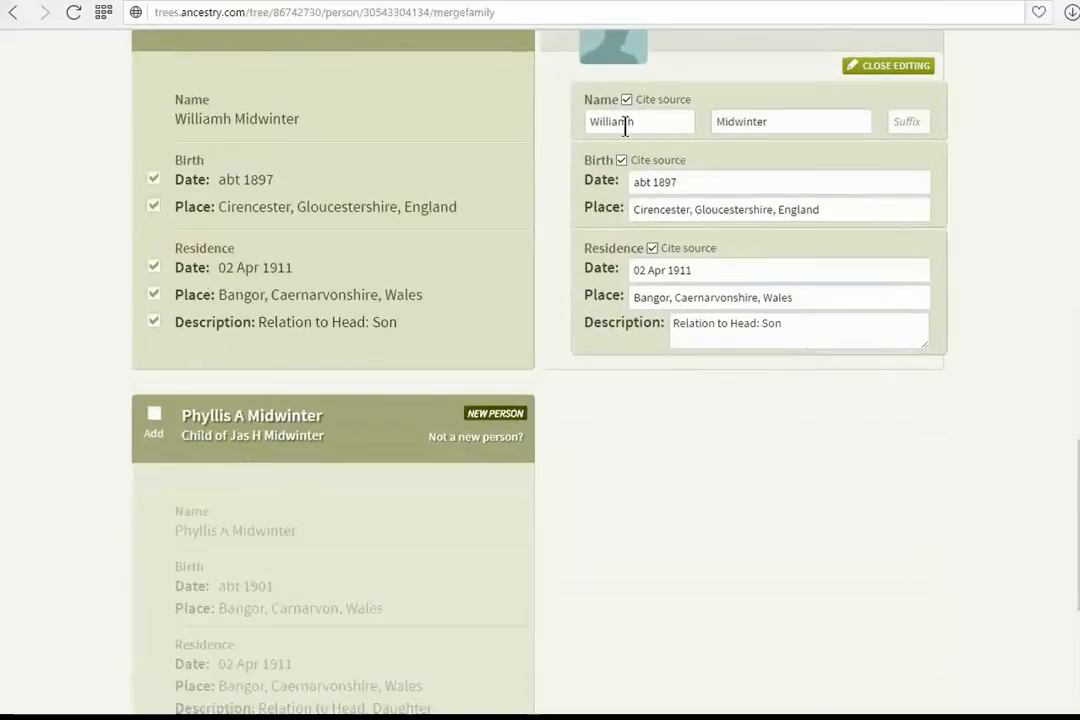
pyautogui.click(667, 122)
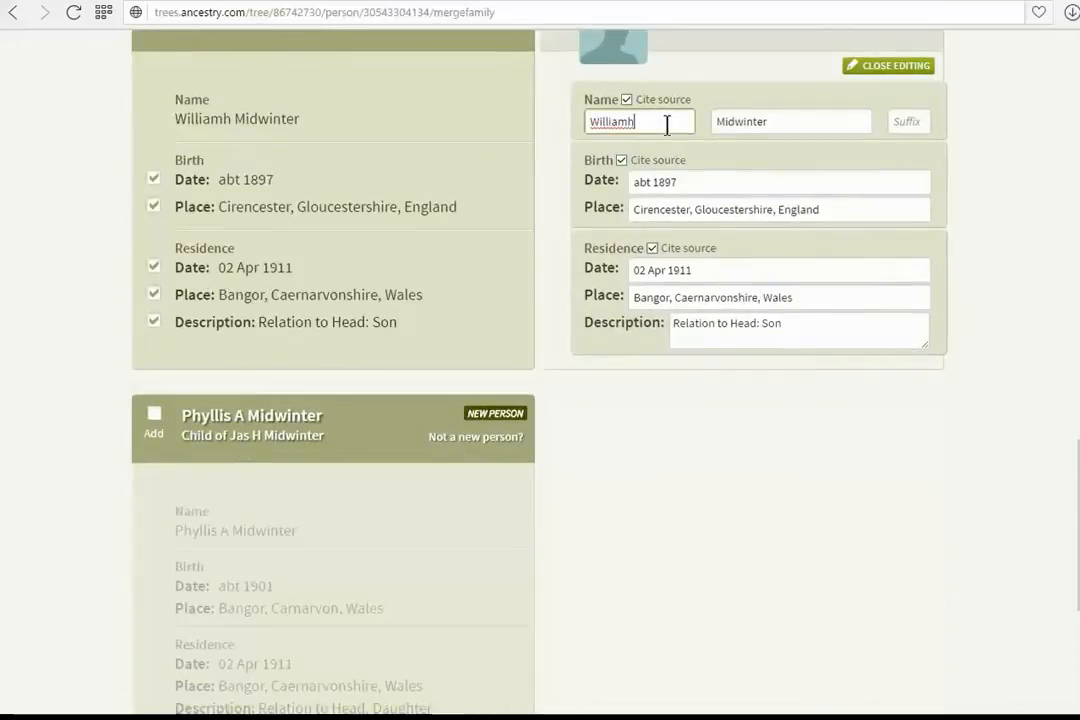
pyautogui.press('BackSpace')
pyautogui.write('Herbert')
pyautogui.click(690, 180)
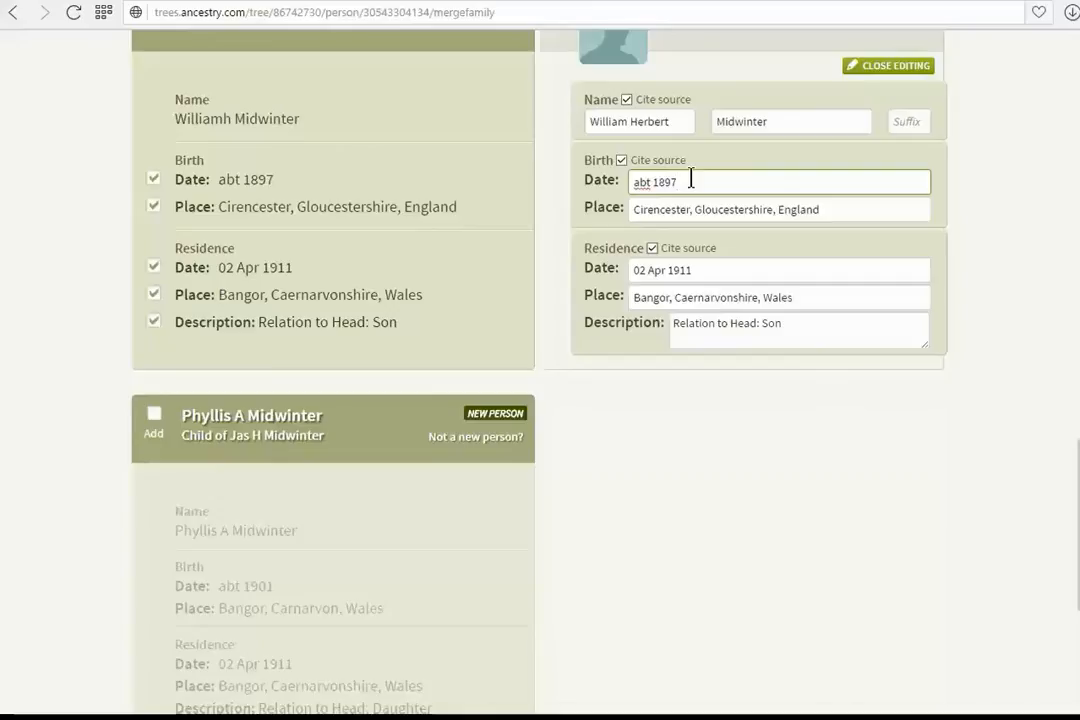
pyautogui.press('BackSpace')
pyautogui.press('BackSpace')
pyautogui.press('BackSpace')
pyautogui.press('BackSpace')
pyautogui.write('May 1896')
pyautogui.click(155, 418)
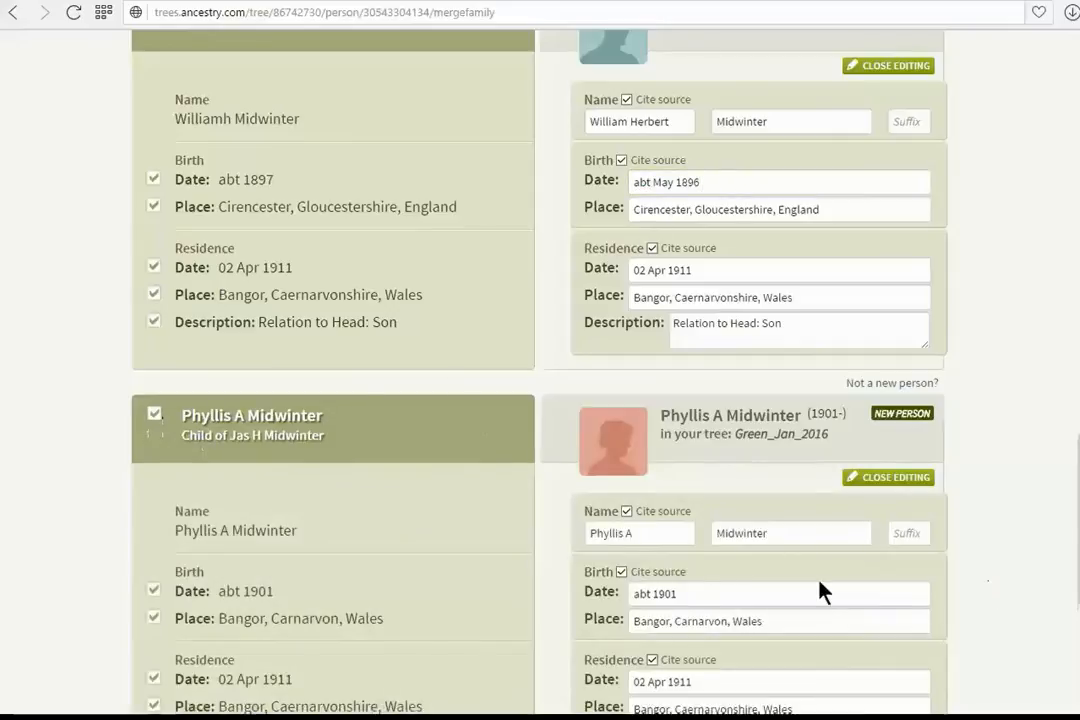
pyautogui.click(657, 530)
pyautogui.write('gnes')
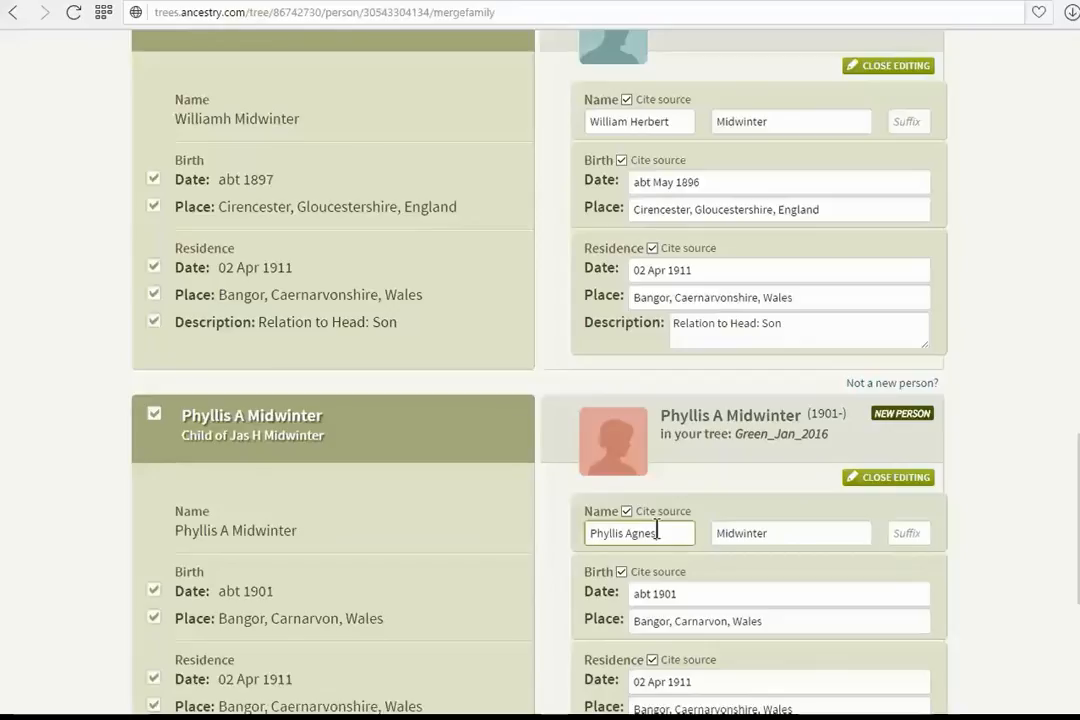
pyautogui.click(710, 595)
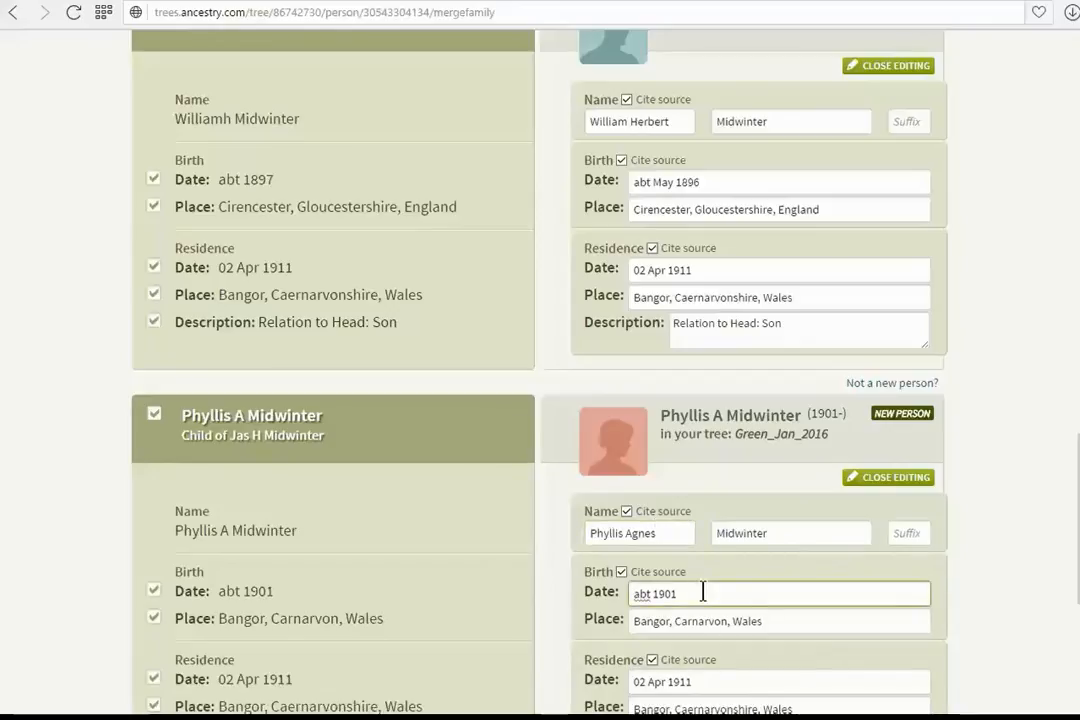
pyautogui.press('Left')
pyautogui.press('Left')
pyautogui.press('Left')
pyautogui.press('Left')
pyautogui.write('No')
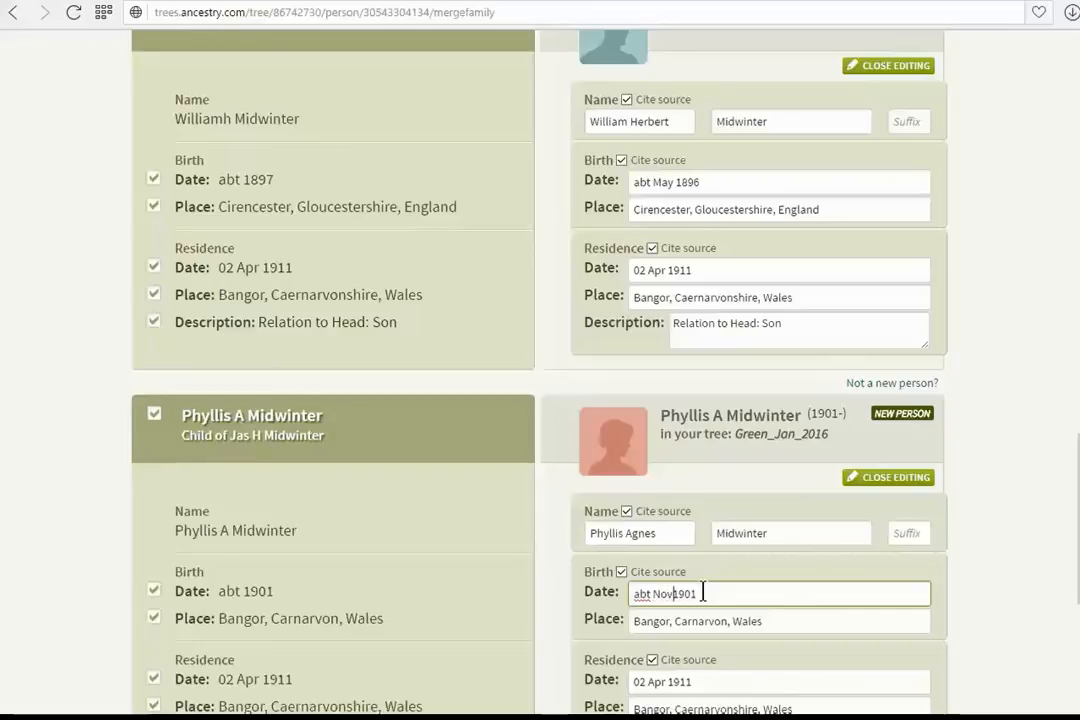
pyautogui.write('v')
pyautogui.scroll(-6, 703, 594)
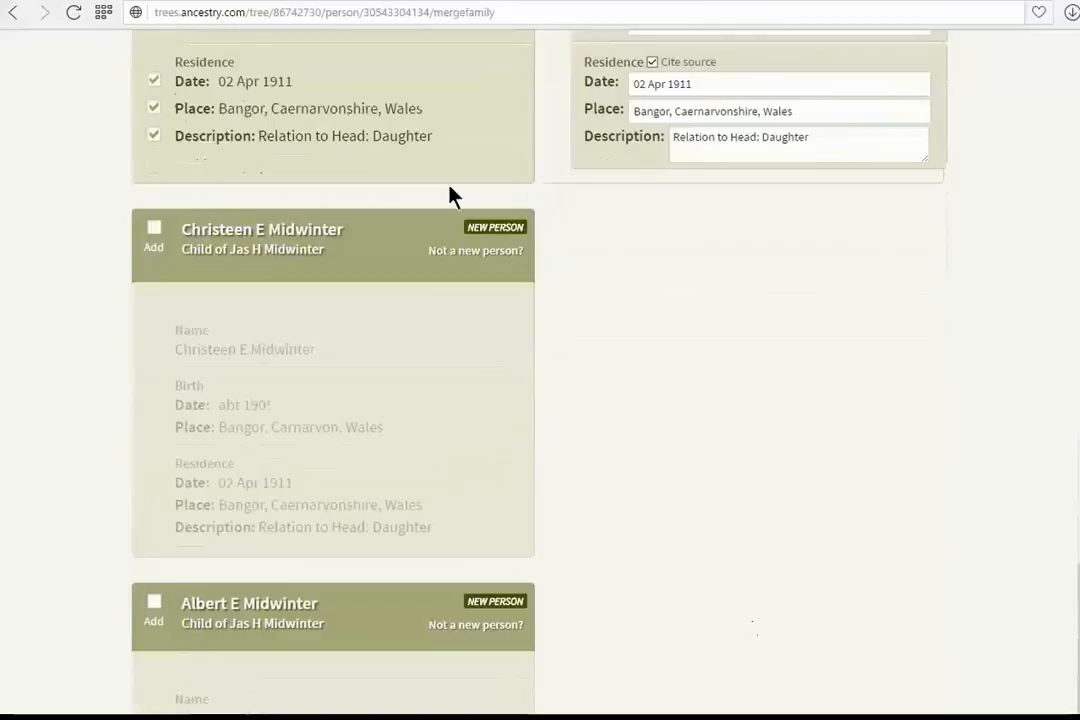
pyautogui.click(154, 228)
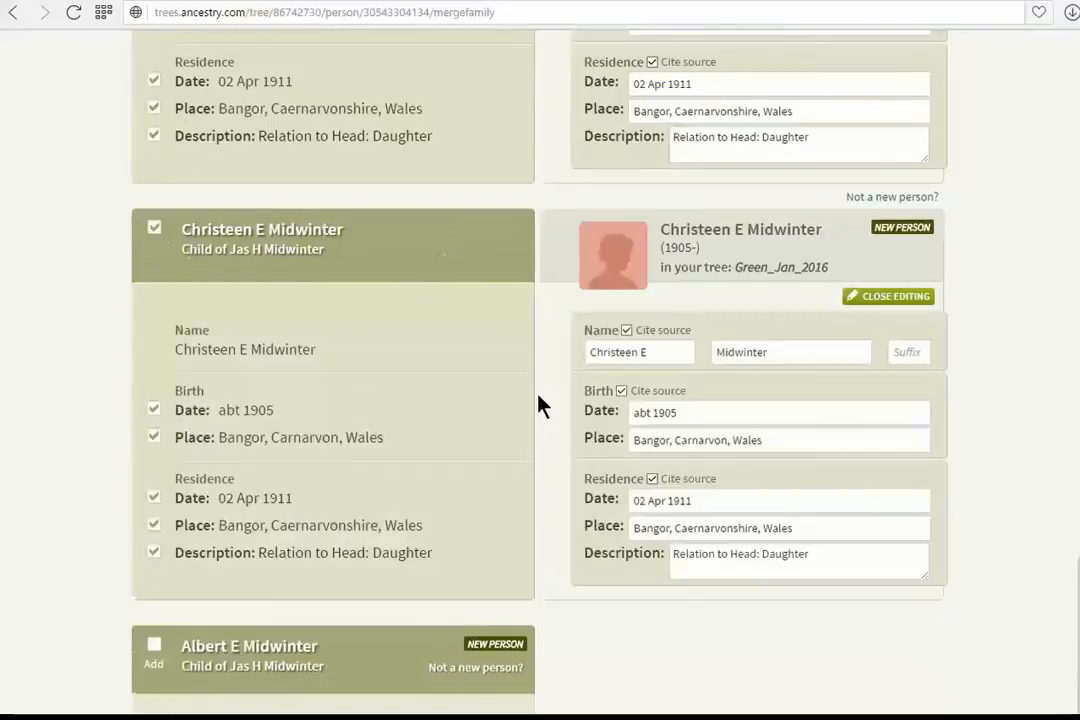
pyautogui.click(671, 353)
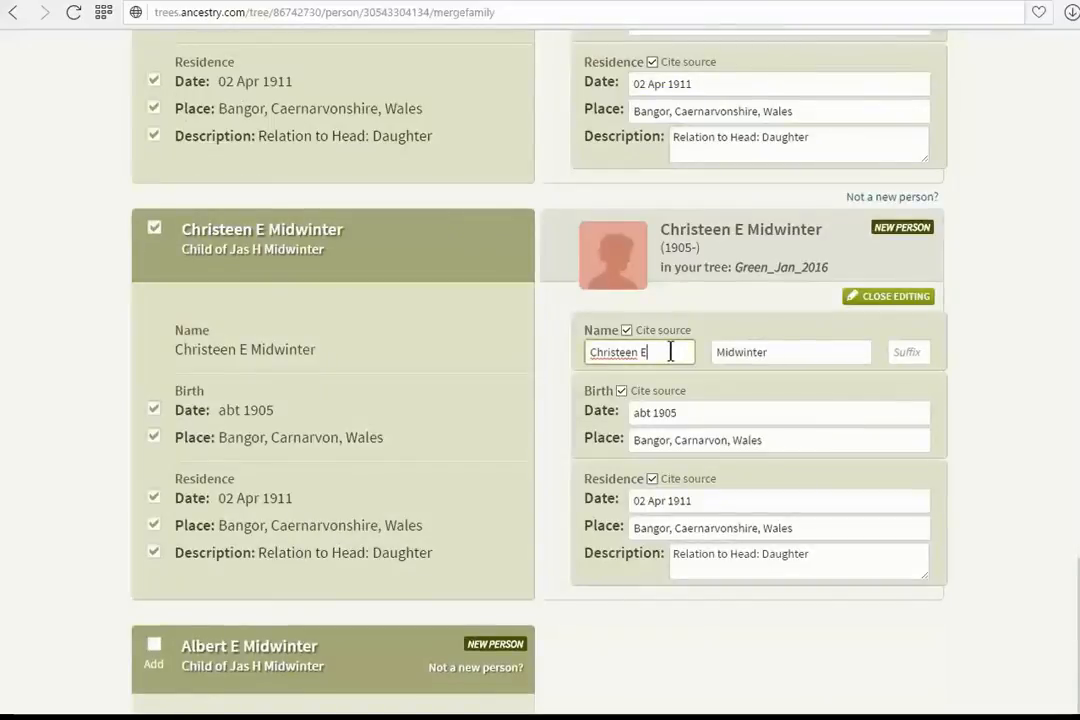
pyautogui.press('BackSpace')
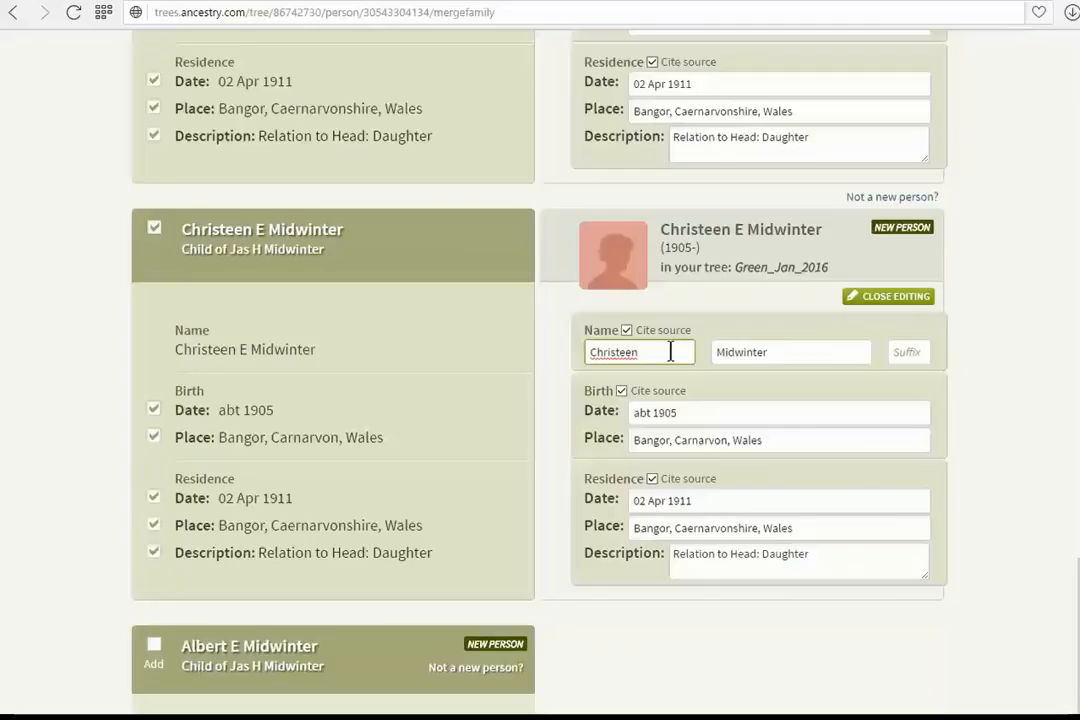
pyautogui.press('Home')
pyautogui.write('Emily Christeen')
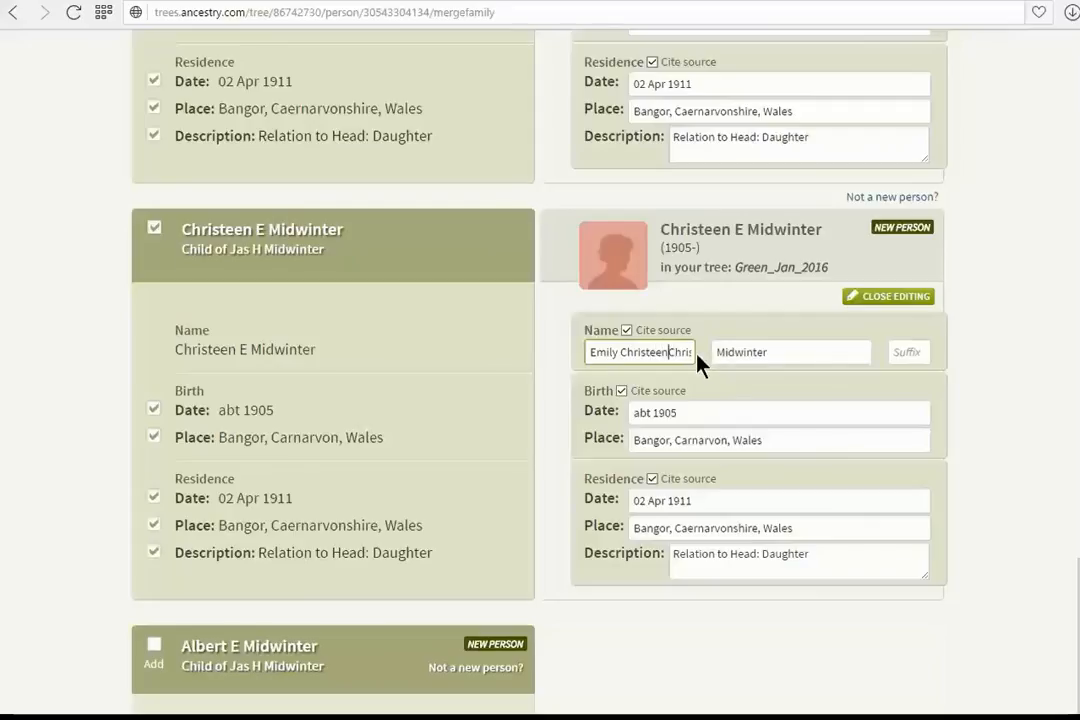
pyautogui.press('End')
pyautogui.press('BackSpace')
pyautogui.press('BackSpace')
pyautogui.press('BackSpace')
pyautogui.press('BackSpace')
pyautogui.press('BackSpace')
pyautogui.press('BackSpace')
# Set Emily Christeen's birth date to abt Aug 1904
pyautogui.click(696, 412)
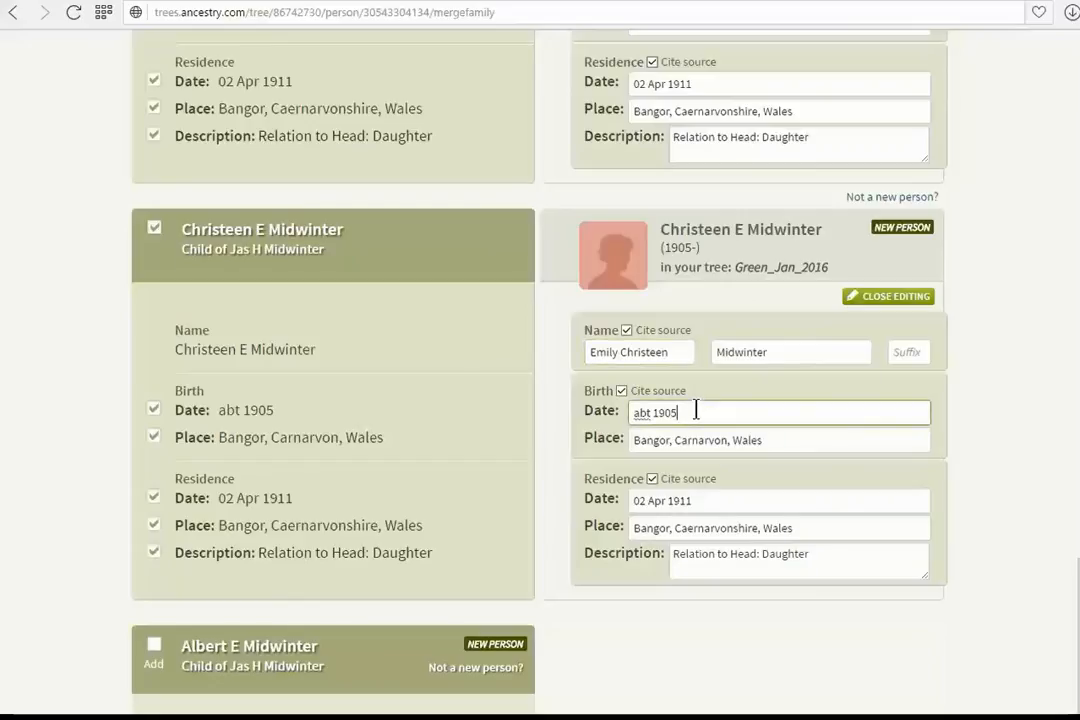
pyautogui.press('BackSpace')
pyautogui.press('BackSpace')
pyautogui.press('BackSpace')
pyautogui.press('BackSpace')
pyautogui.write('Aug 1904')
pyautogui.click(154, 645)
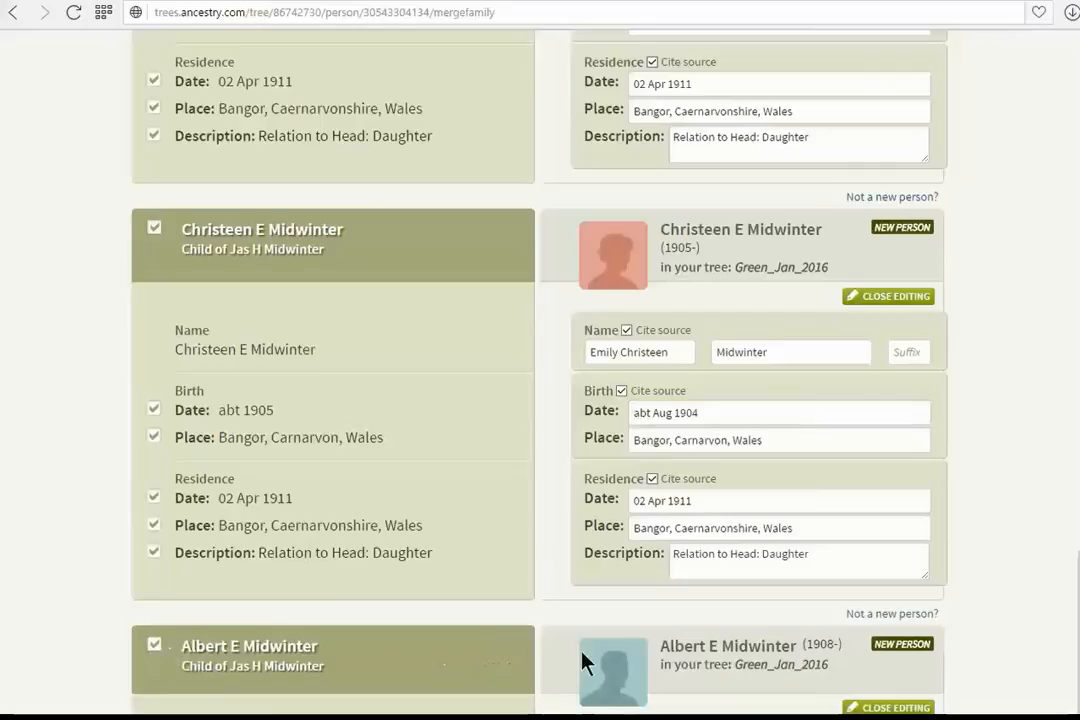
pyautogui.scroll(-4, 798, 641)
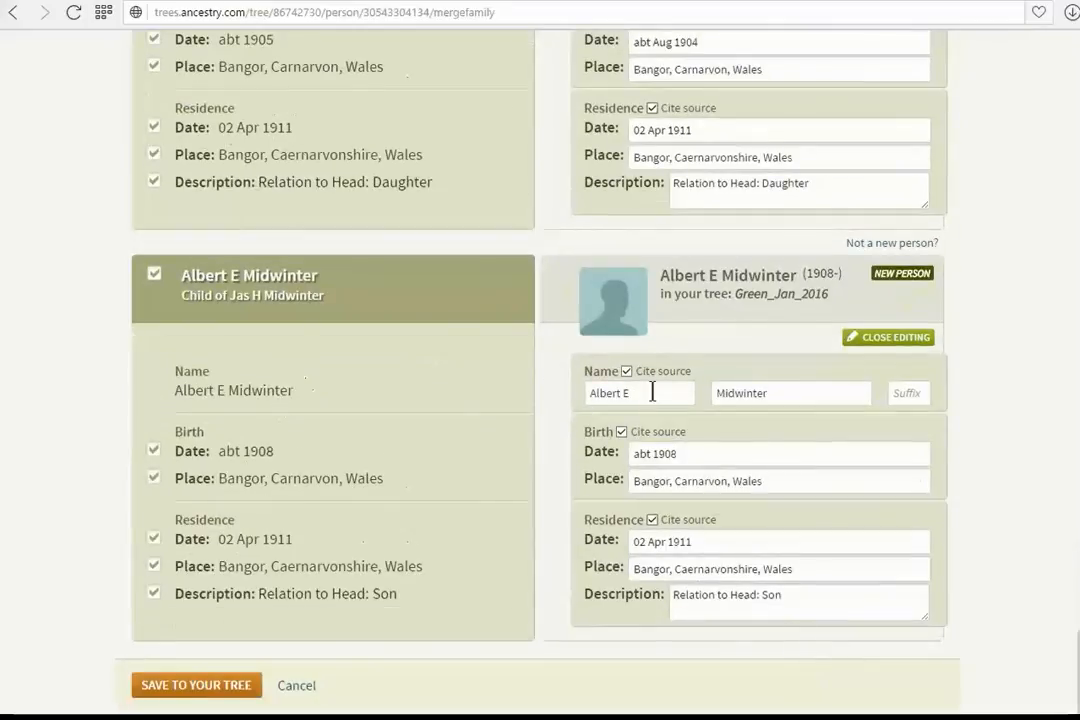
pyautogui.click(652, 392)
pyautogui.write('dward')
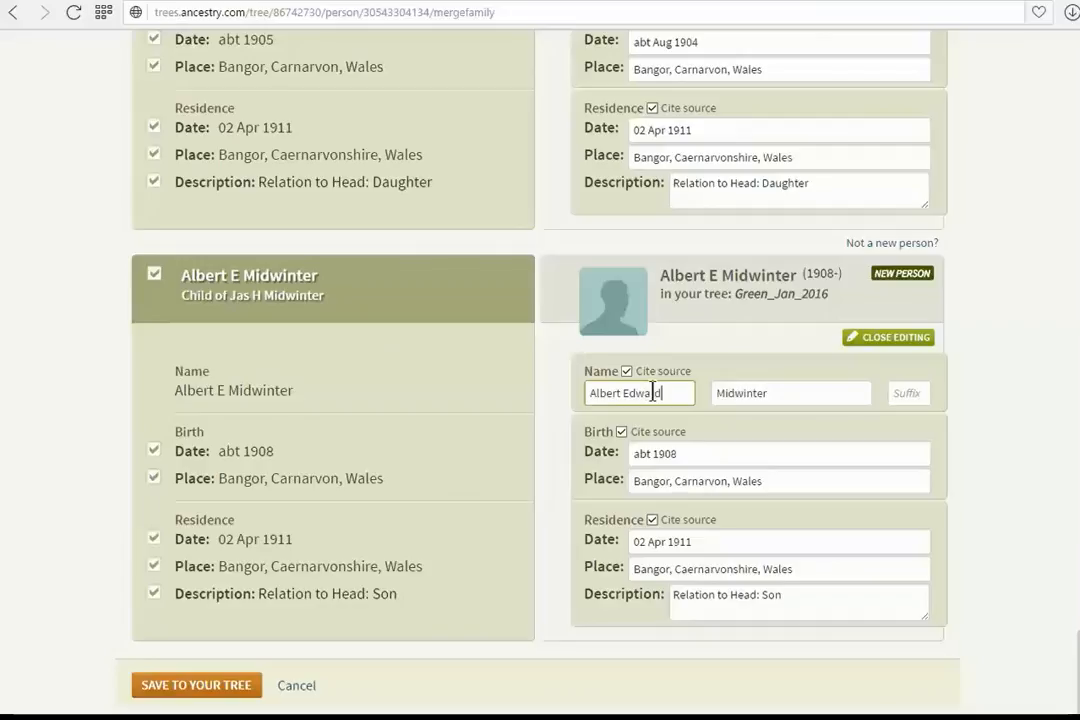
# Set Albert Edward's birth date to abt Nov 1907 and save the census information to the tree
pyautogui.click(688, 454)
pyautogui.press('BackSpace')
pyautogui.press('BackSpace')
pyautogui.press('BackSpace')
pyautogui.press('BackSpace')
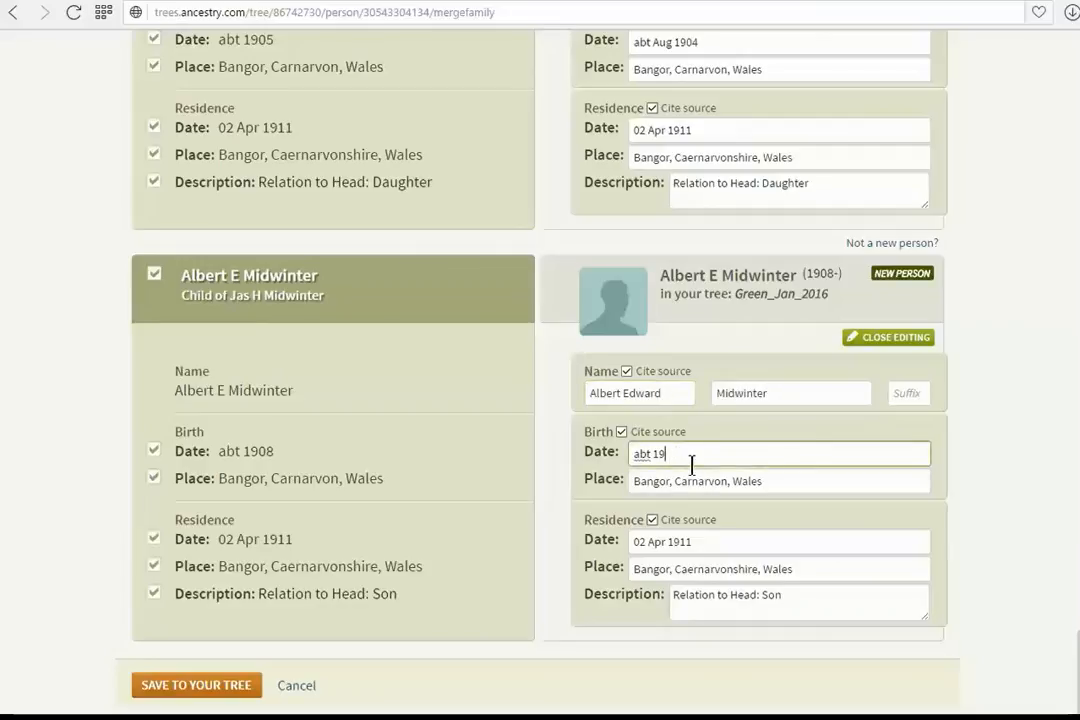
pyautogui.write('Nov 1907')
pyautogui.click(191, 686)
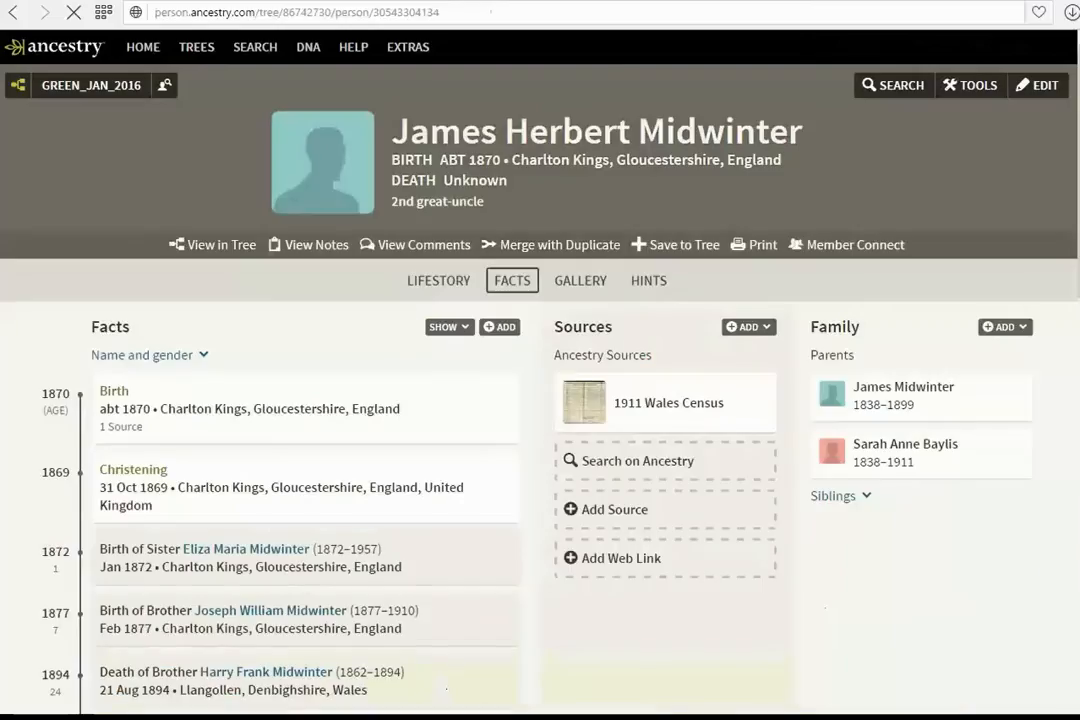
pyautogui.scroll(-4, 580, 480)
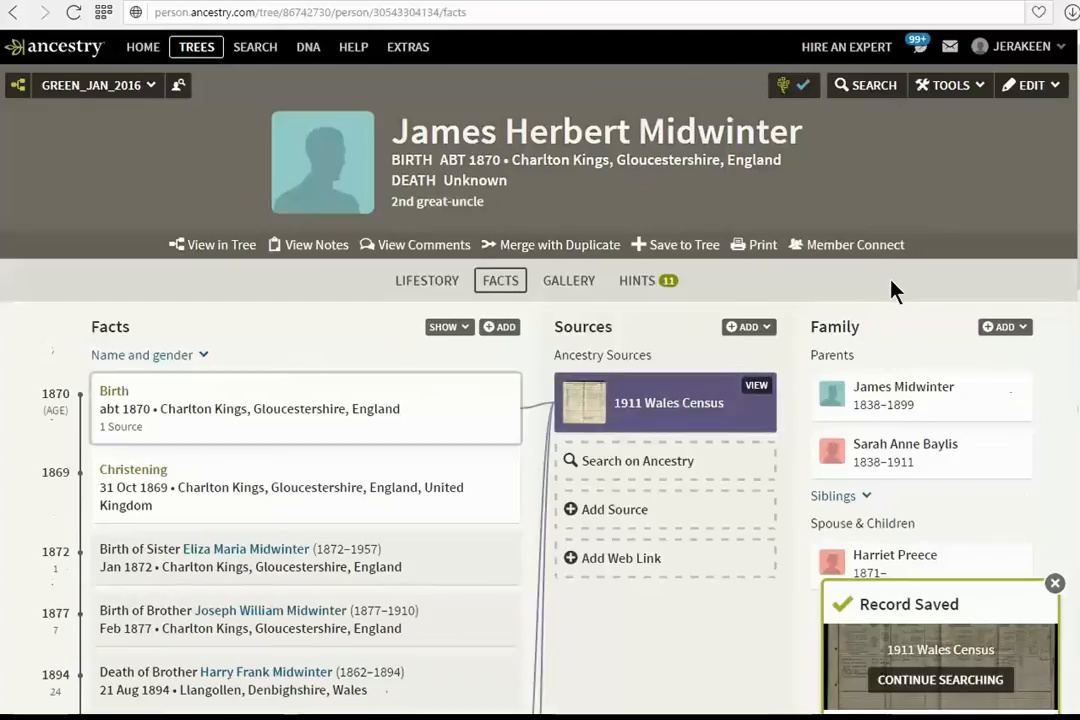
pyautogui.scroll(-4, 923, 430)
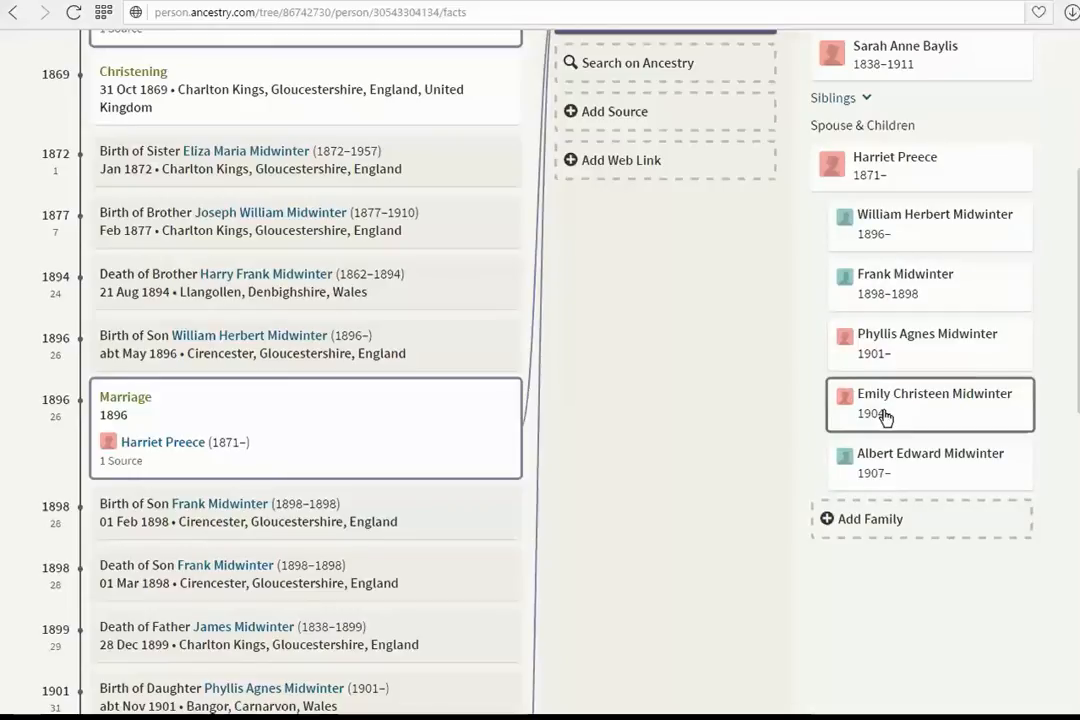
pyautogui.scroll(3, 738, 374)
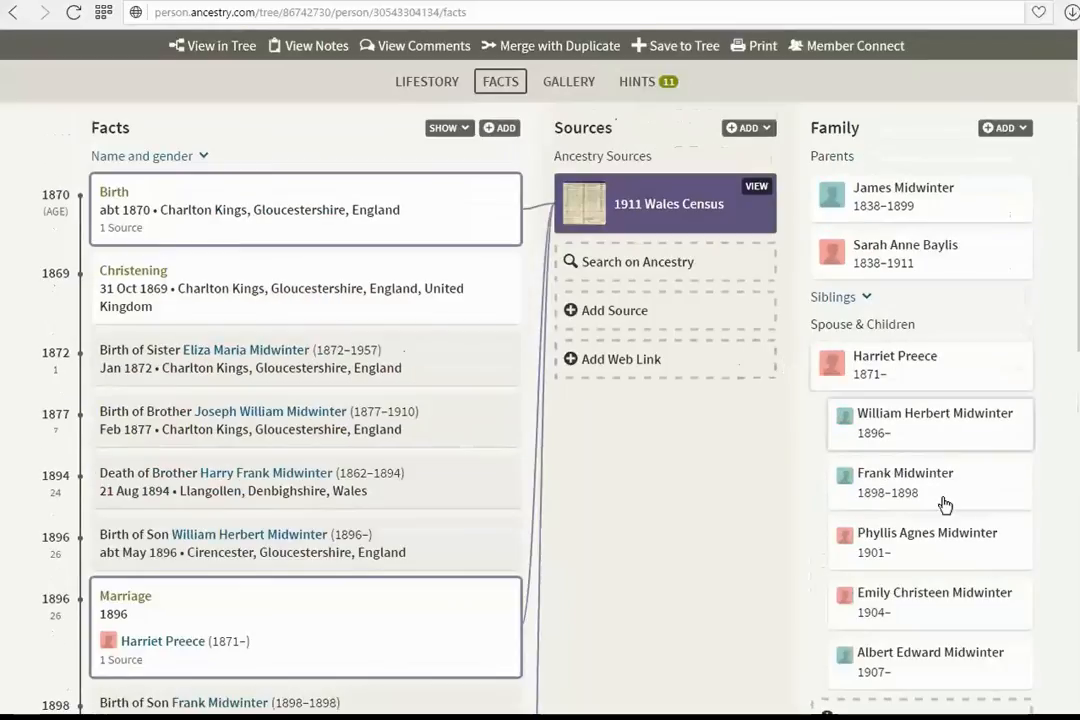
pyautogui.click(891, 422)
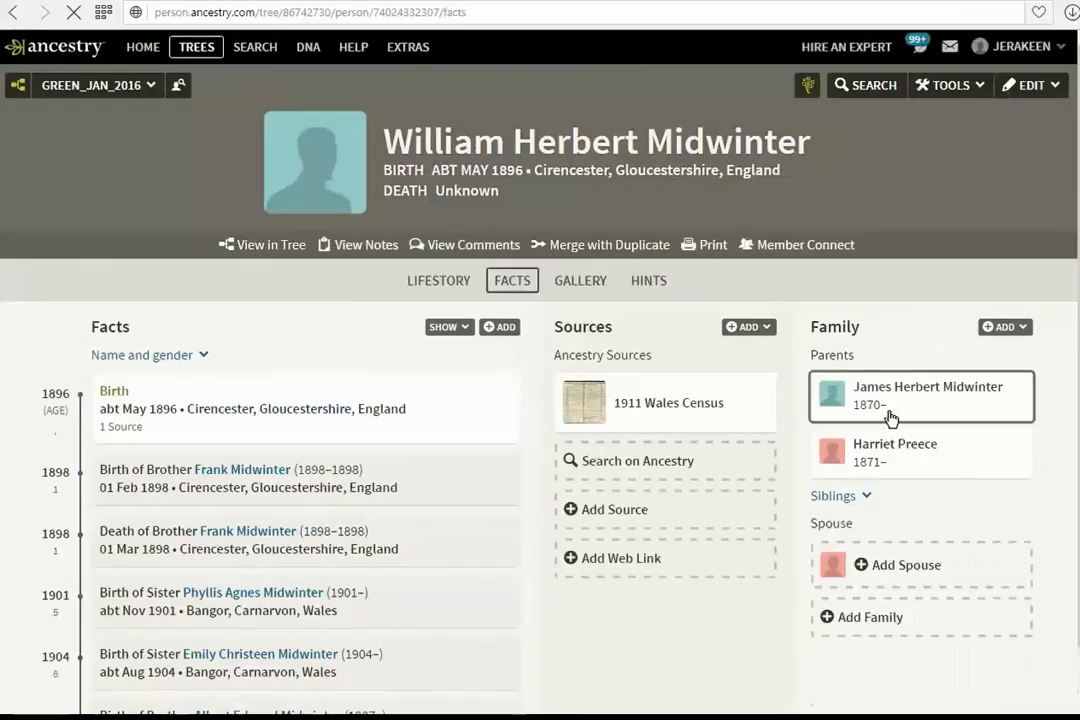
pyautogui.click(792, 88)
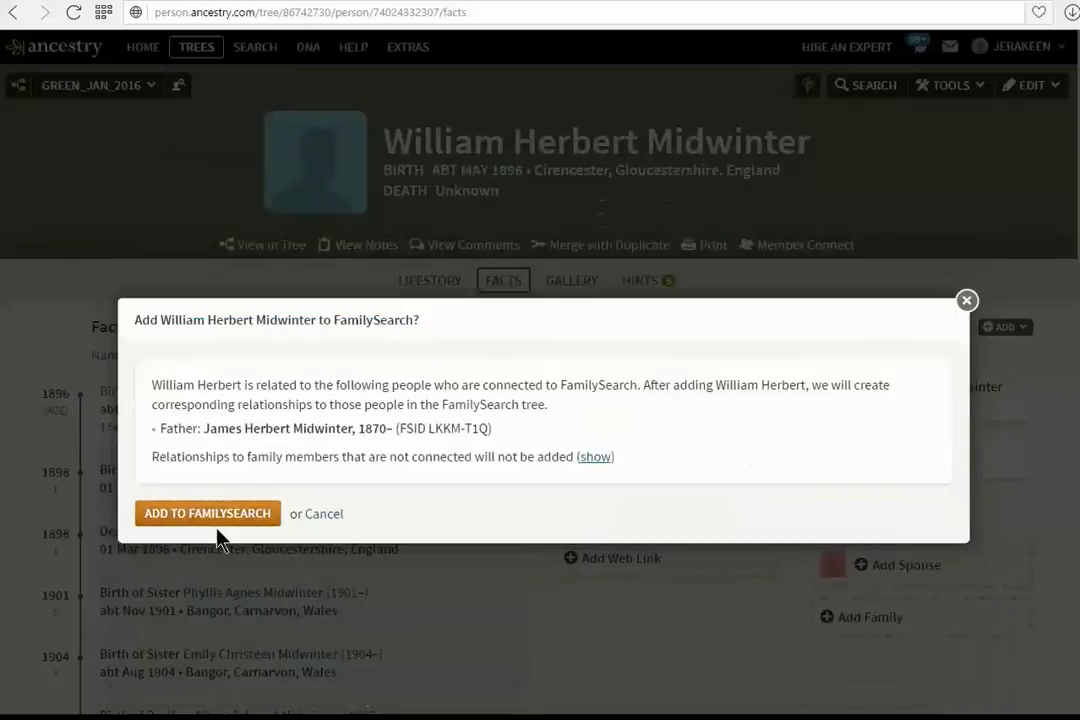
pyautogui.click(219, 514)
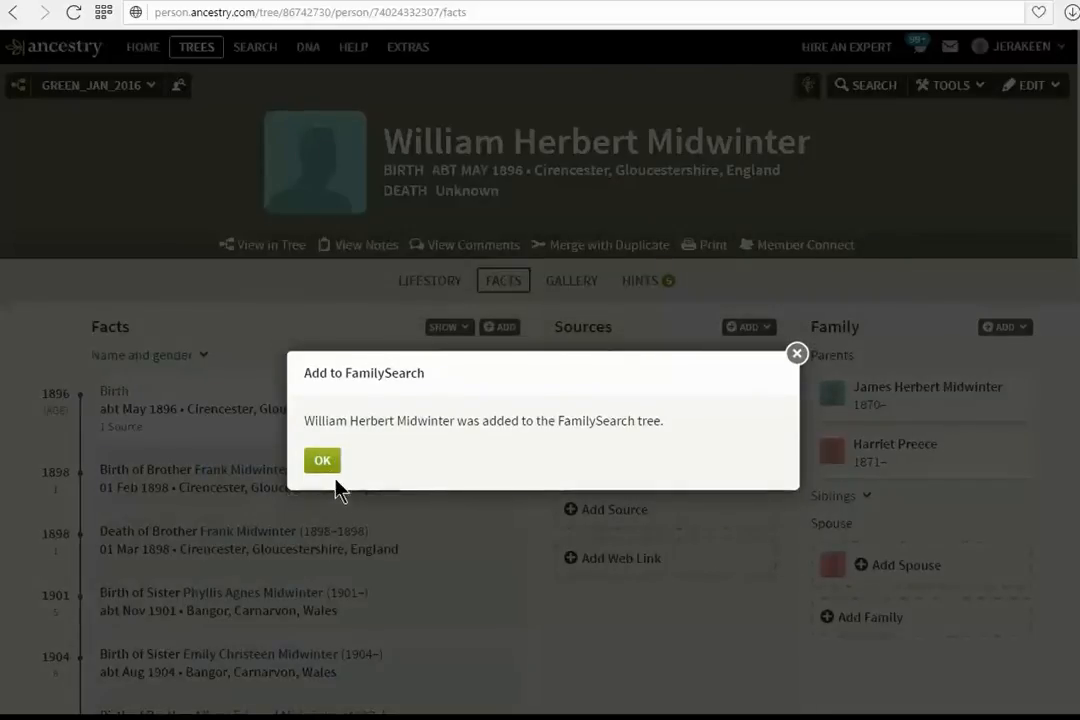
pyautogui.click(313, 464)
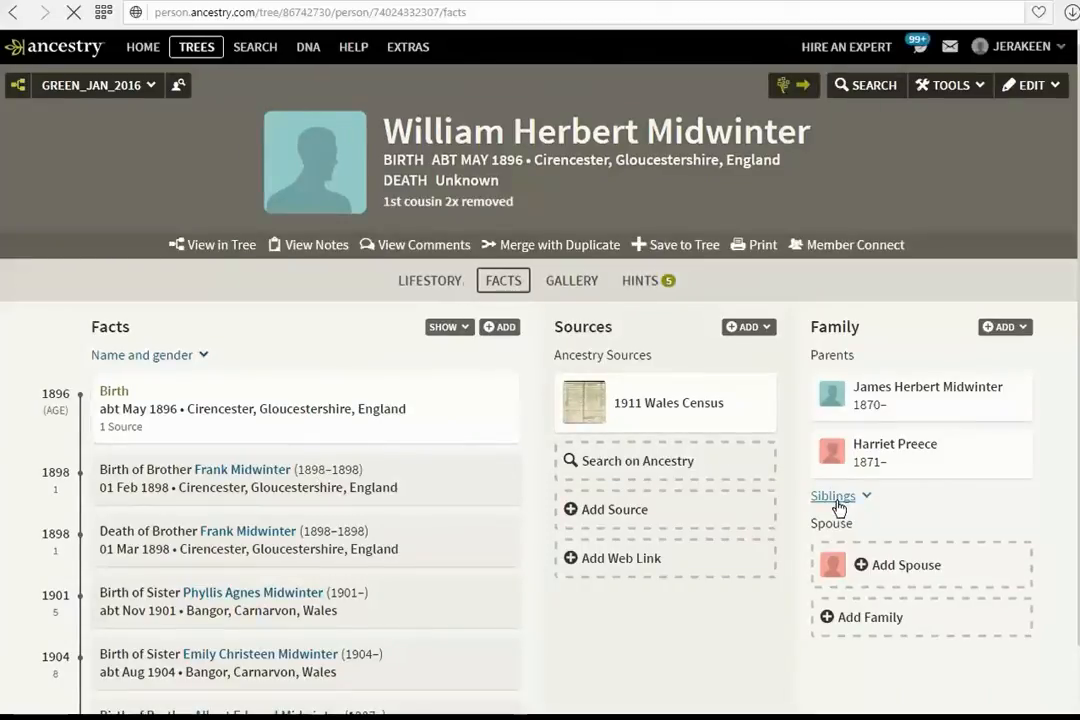
pyautogui.click(841, 500)
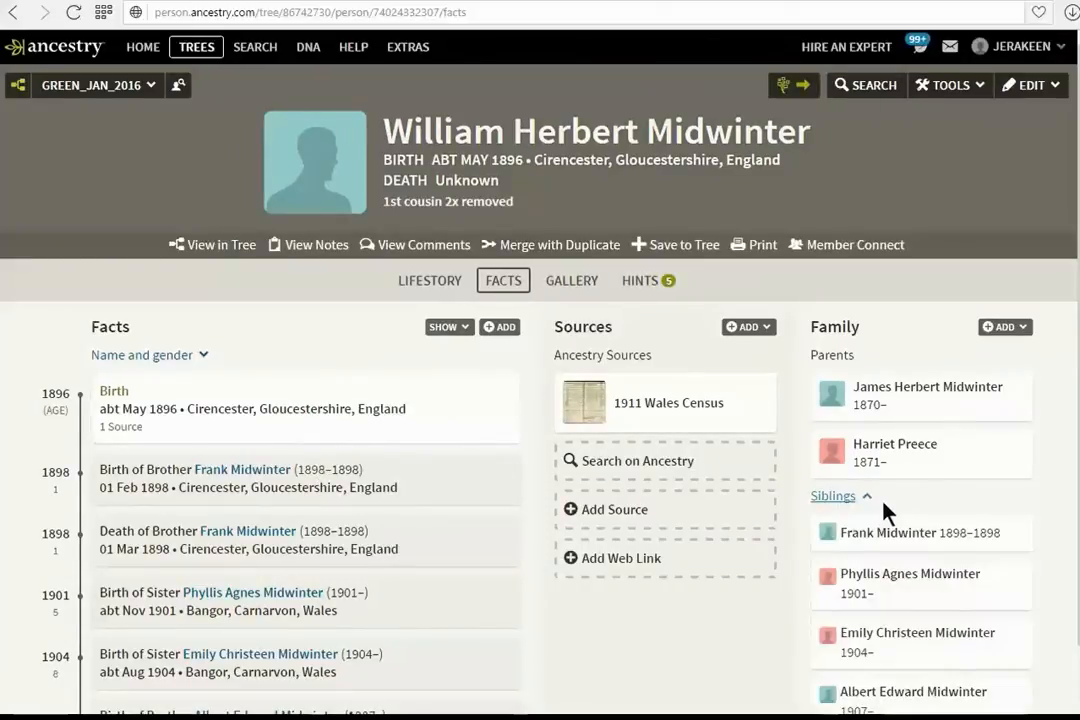
pyautogui.click(874, 583)
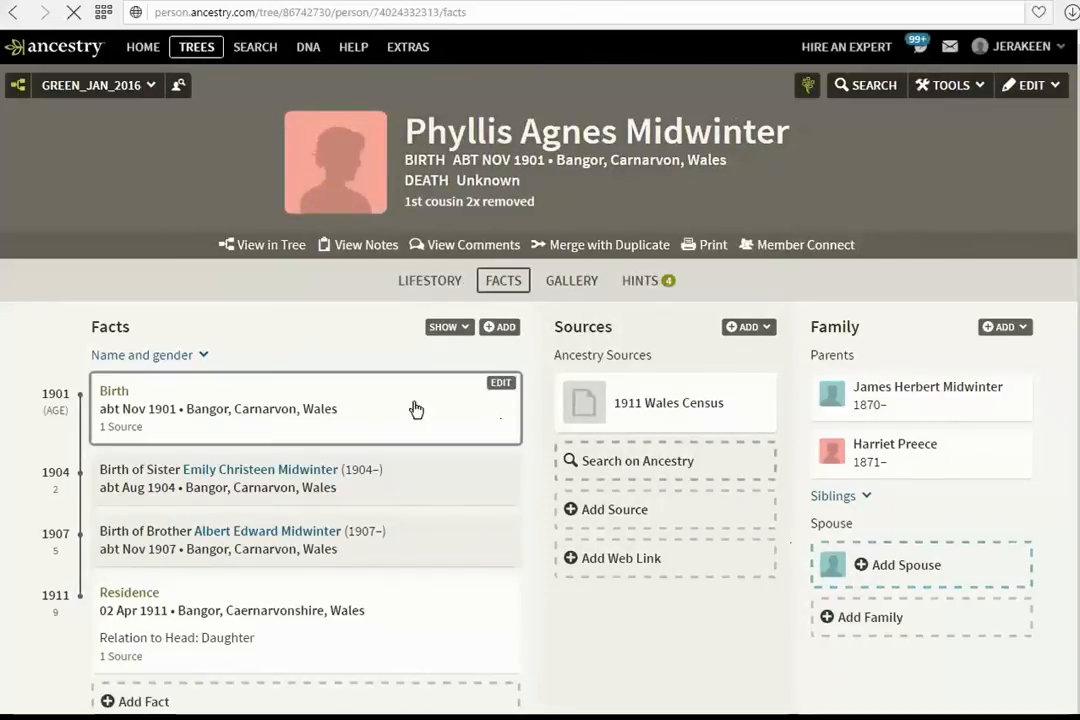
pyautogui.click(812, 89)
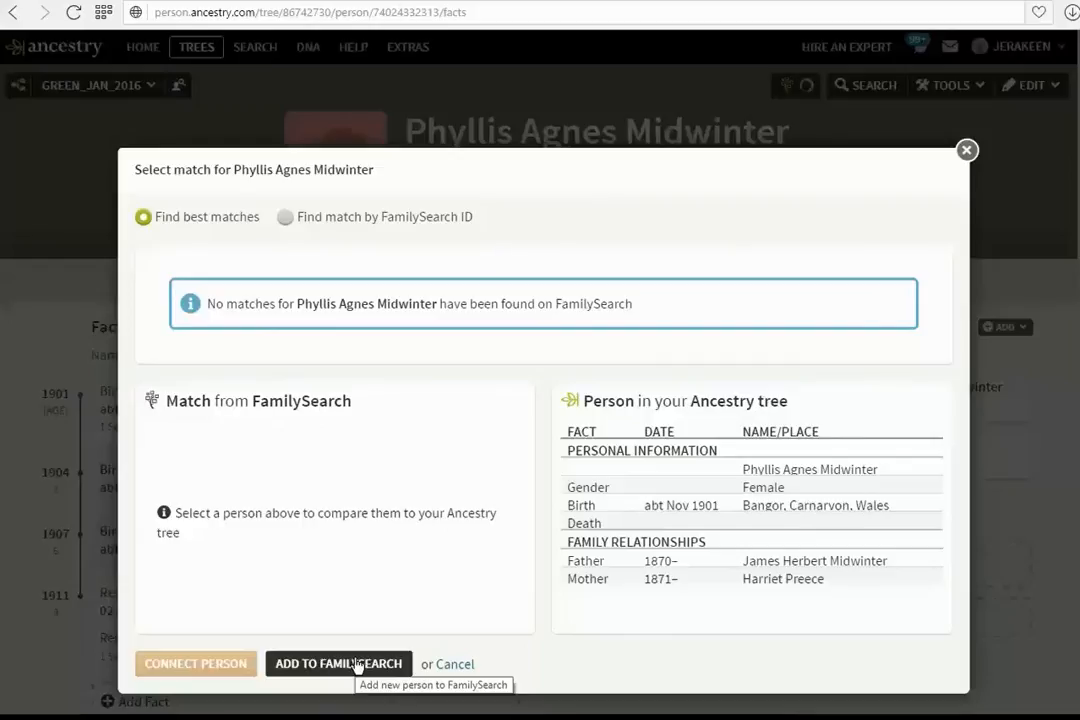
pyautogui.click(450, 668)
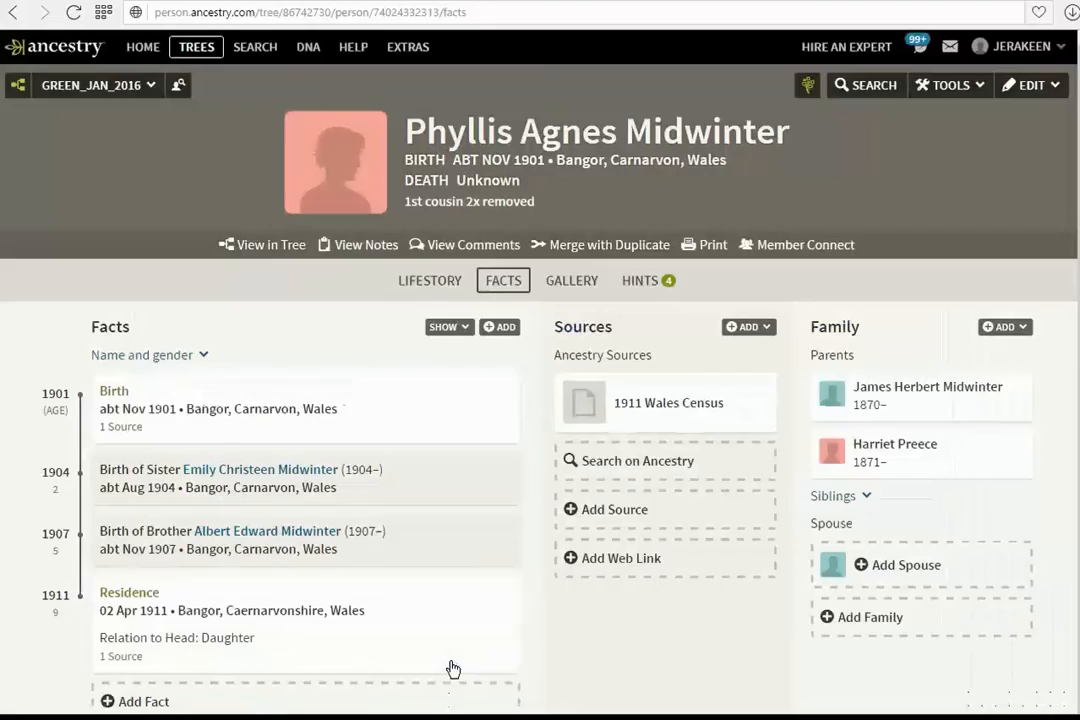